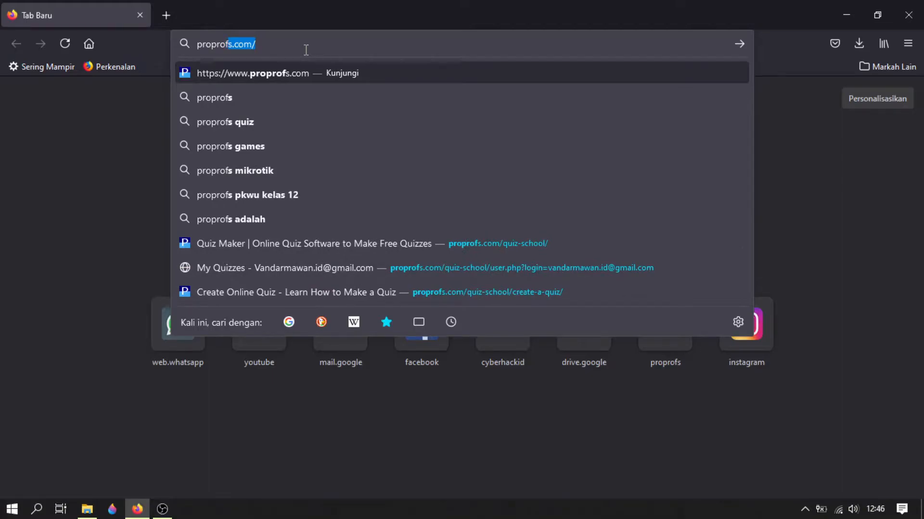
- Go to proprofs.com and open its Quiz Maker product page
key(Return)
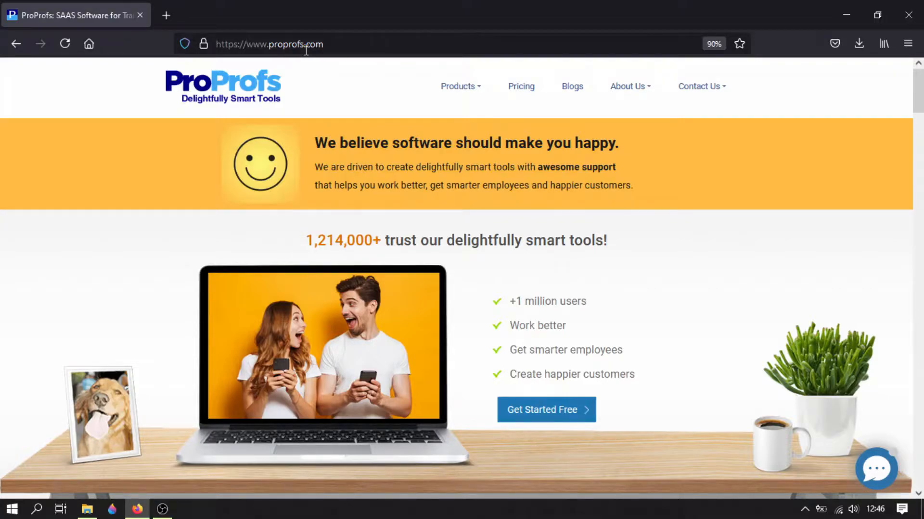
click(534, 413)
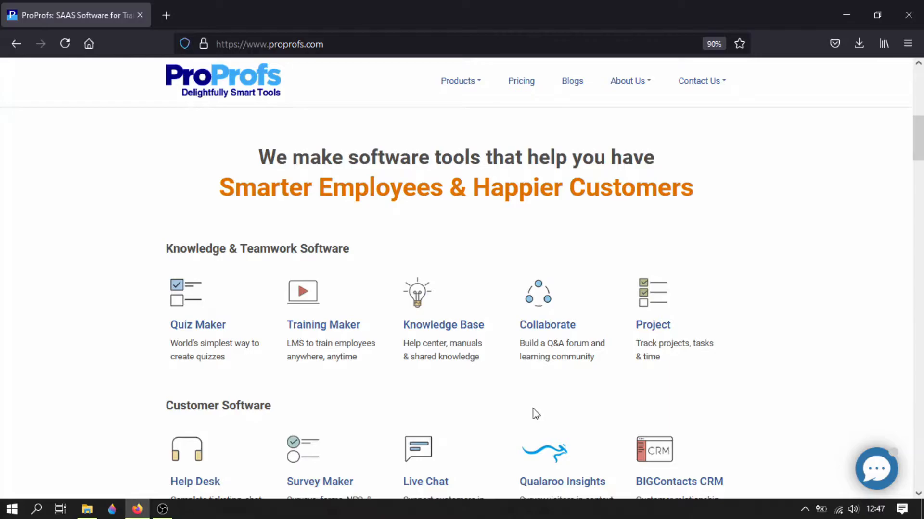
click(201, 330)
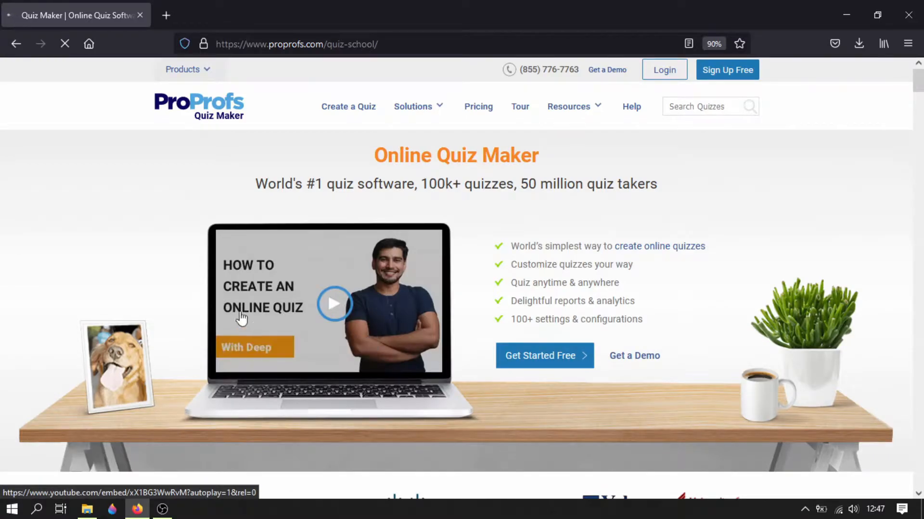
- Sign up for a free Quiz Maker account with an existing Google account
click(706, 79)
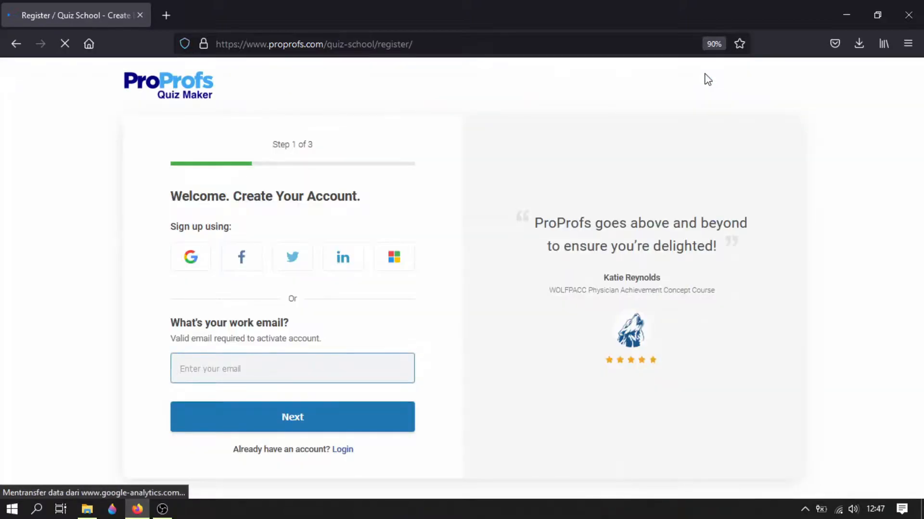
click(192, 264)
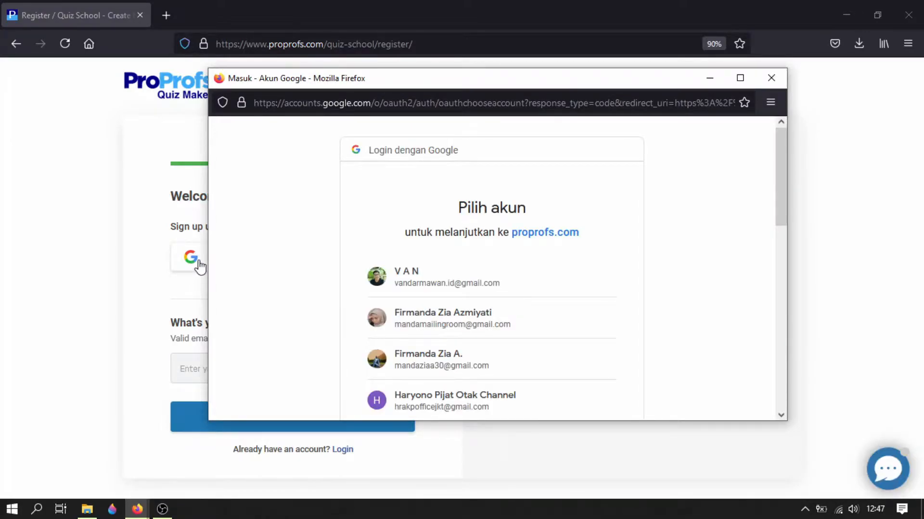
click(397, 320)
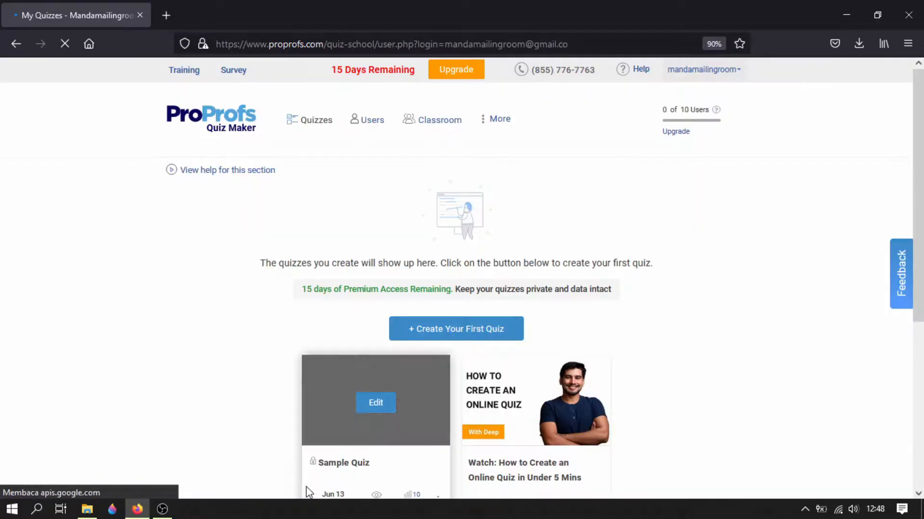
- Create the first quiz as a scored quiz built from scratch
click(437, 343)
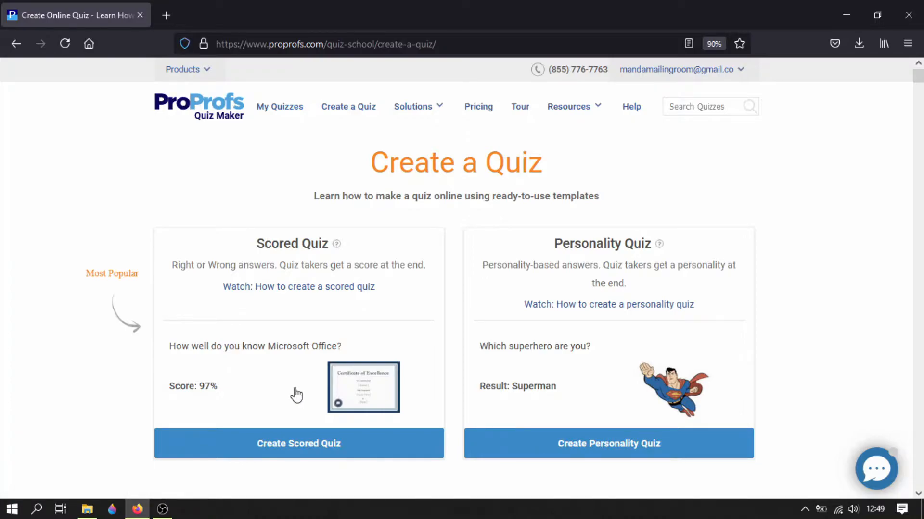
click(295, 446)
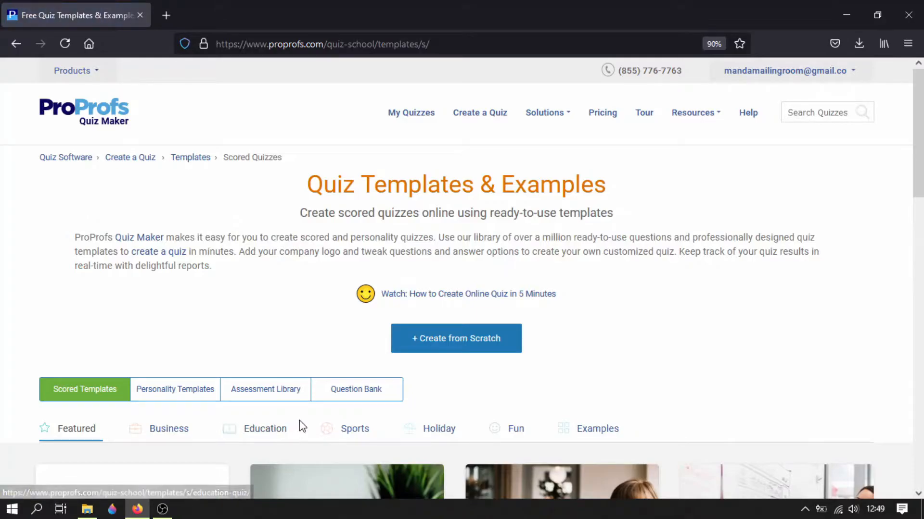
scroll(388, 380, down, 5)
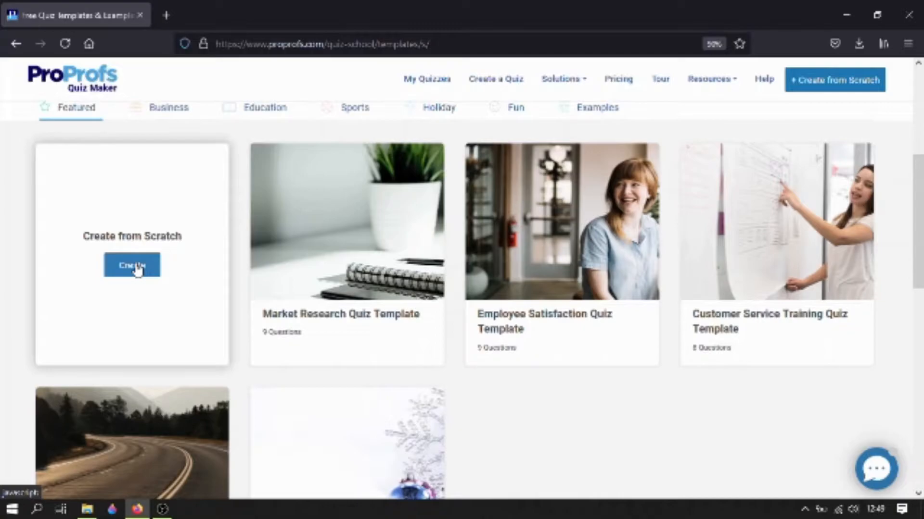
click(135, 267)
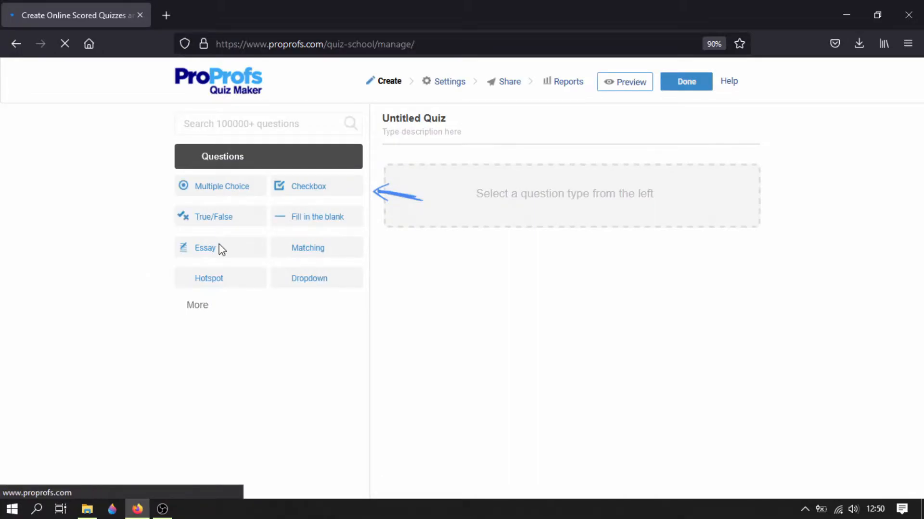
- Title the untitled quiz "Mid - test Quiz"
click(433, 135)
text(Mid)
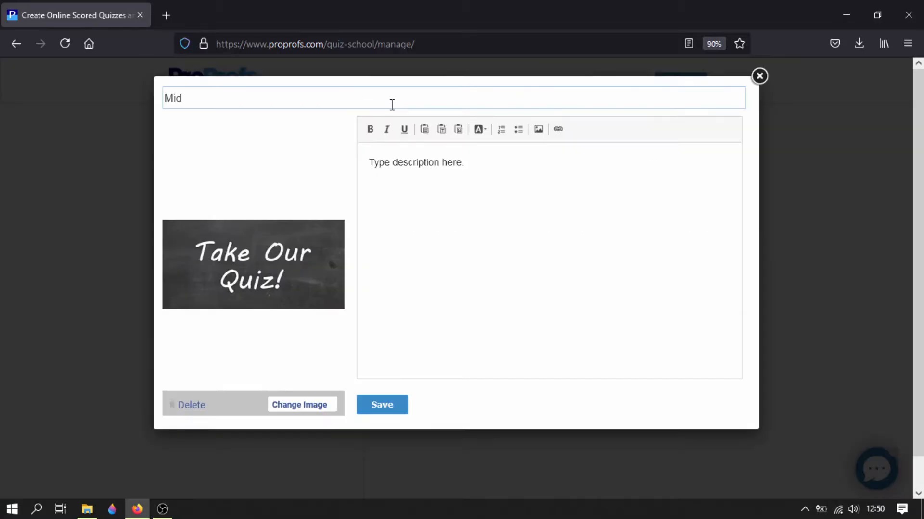
text( - test Quiz)
- Replace the placeholder quiz description with "Choose the correct answer from the option."
click(505, 181)
drag(460, 173, 360, 176)
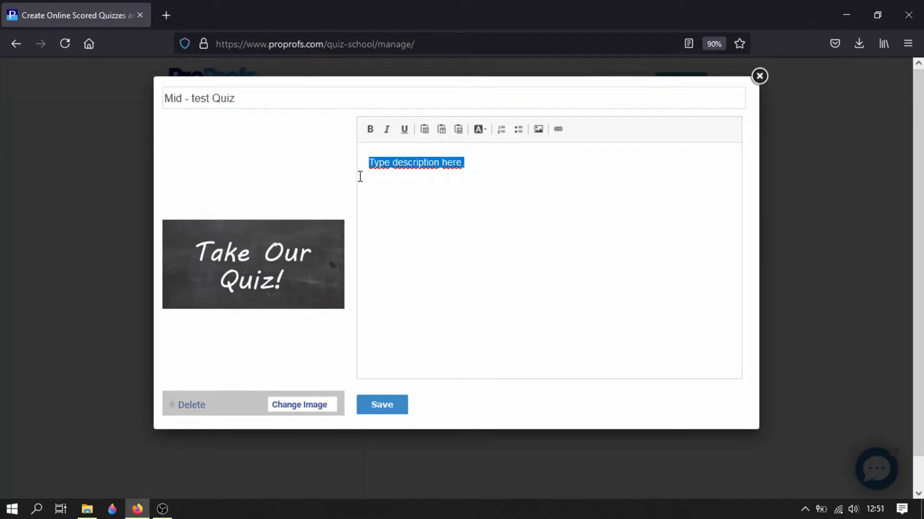
key(BackSpace)
text(C)
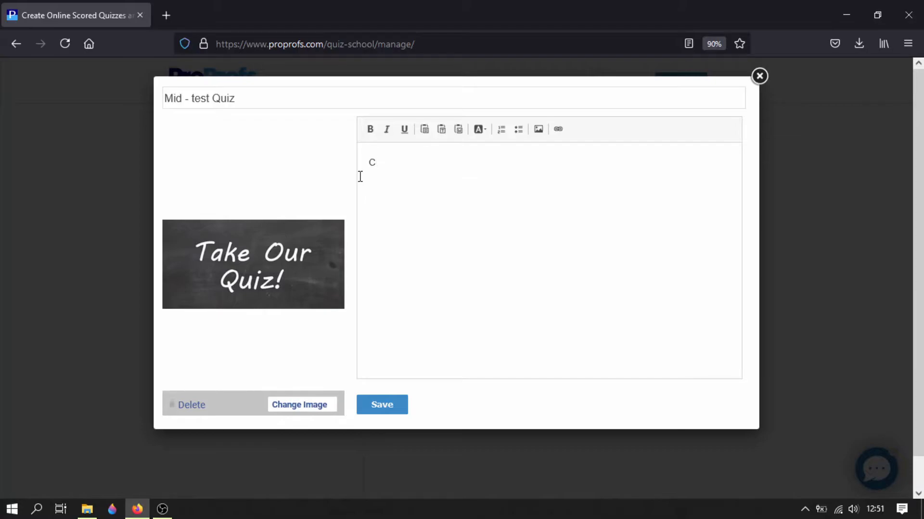
text(hoose the correct)
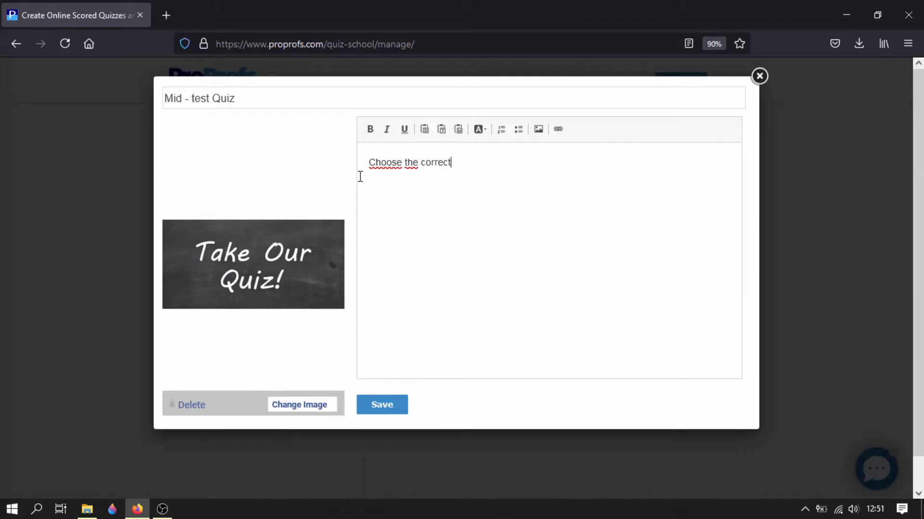
text( answer from the option.)
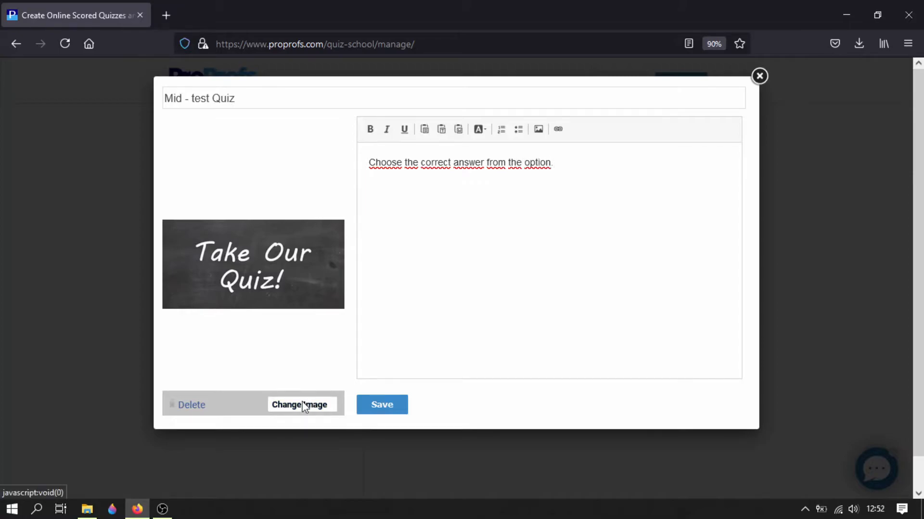
- Change the quiz cover to the library image of a blue "Take the Quiz" note on a keyboard, and save the quiz details
click(303, 407)
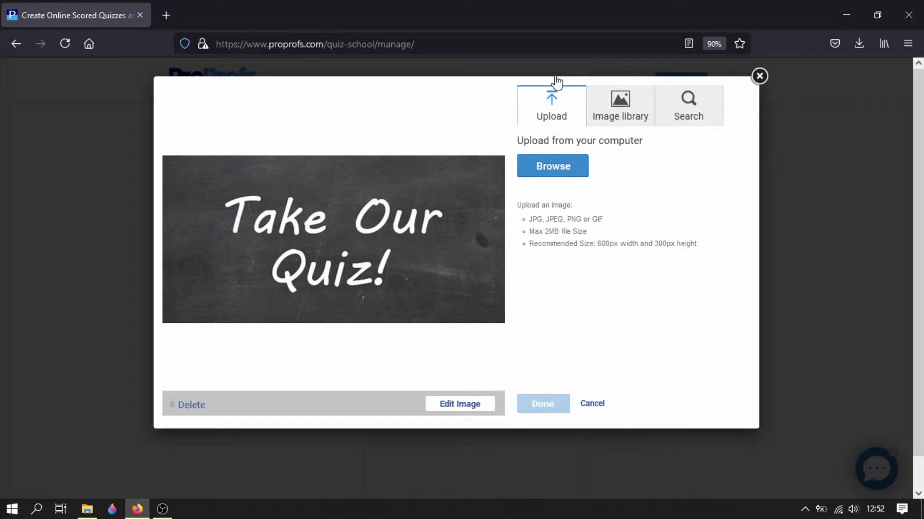
click(643, 120)
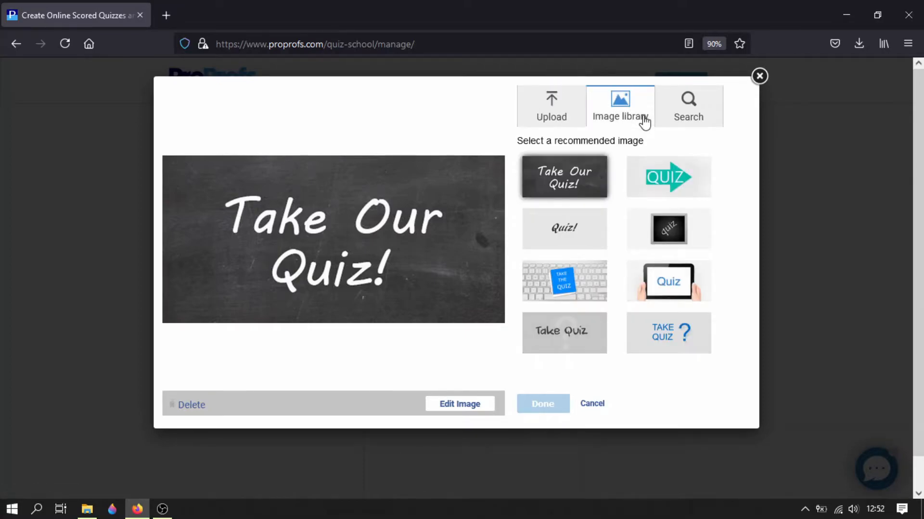
click(587, 290)
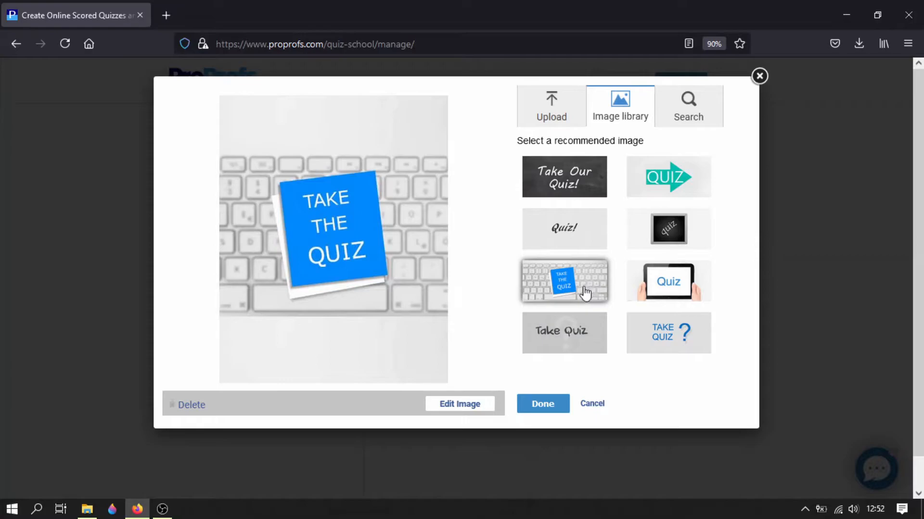
click(540, 407)
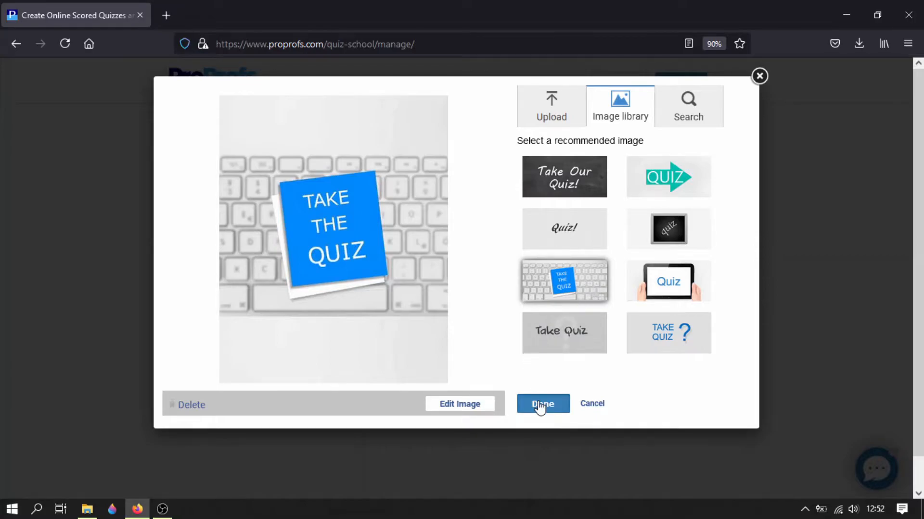
click(403, 406)
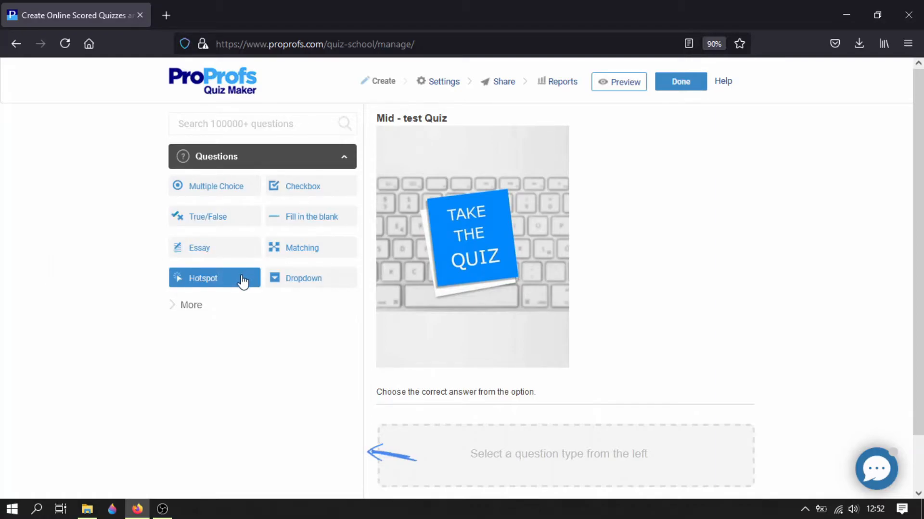
- Add a multiple choice question reading "A school is the place where students .... with their teachers."
click(251, 311)
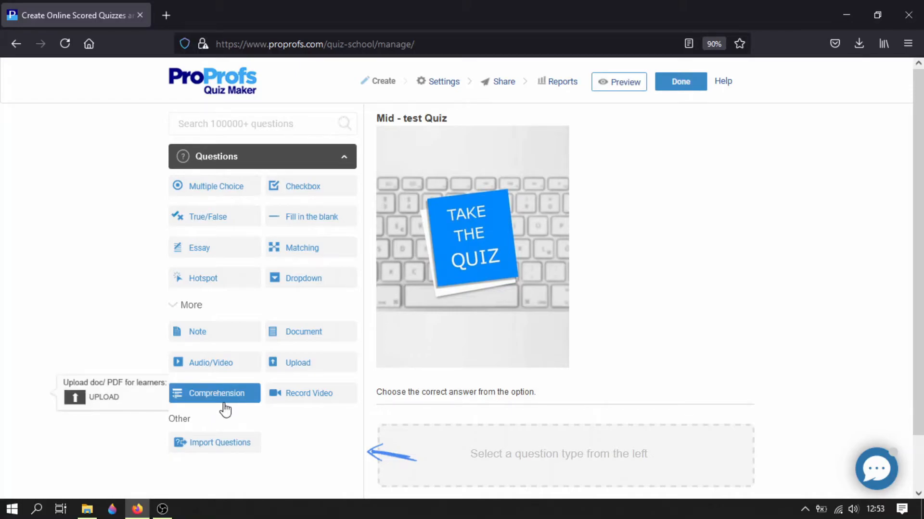
click(218, 190)
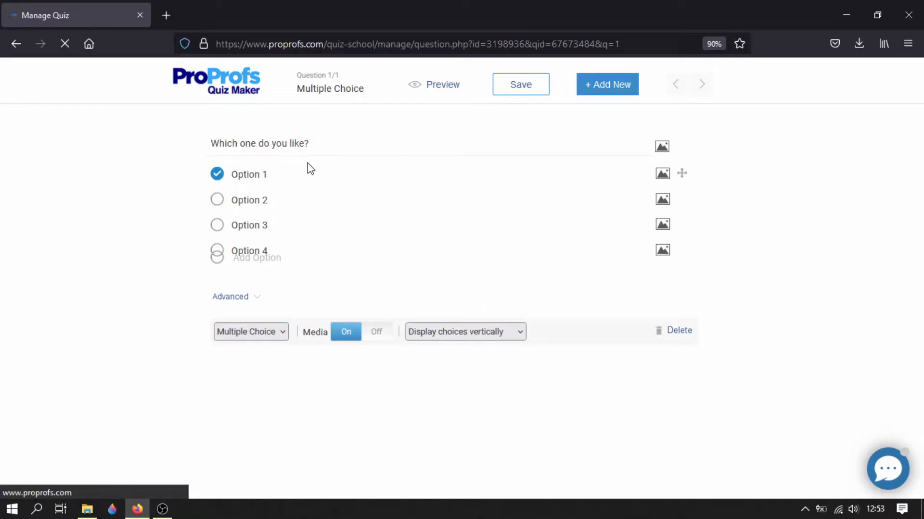
click(321, 153)
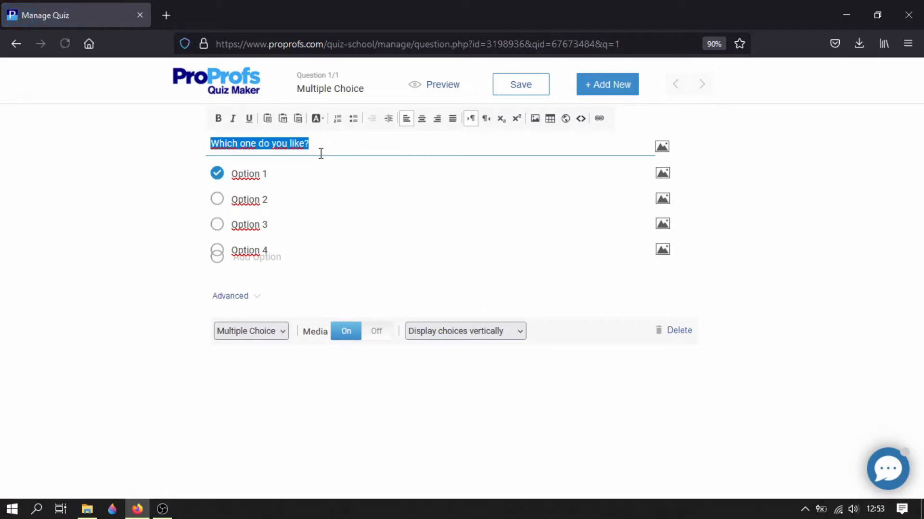
text(A)
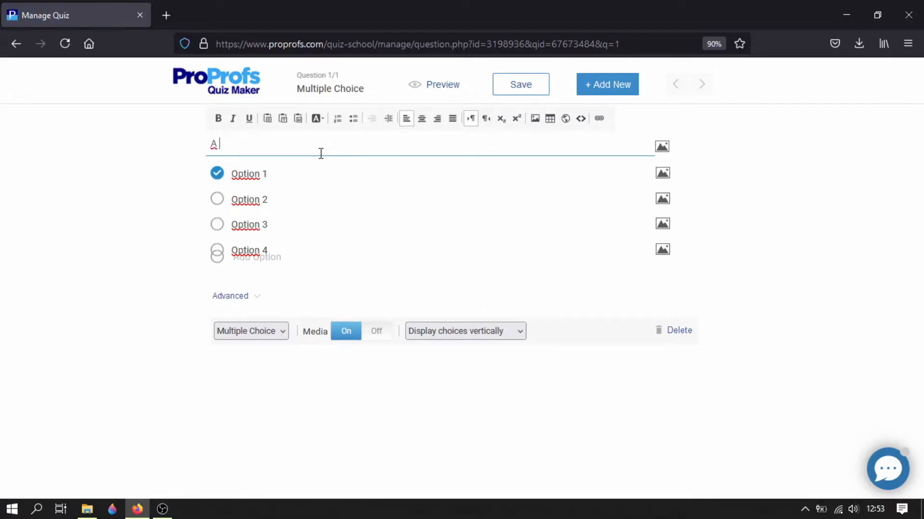
text( school is the place t)
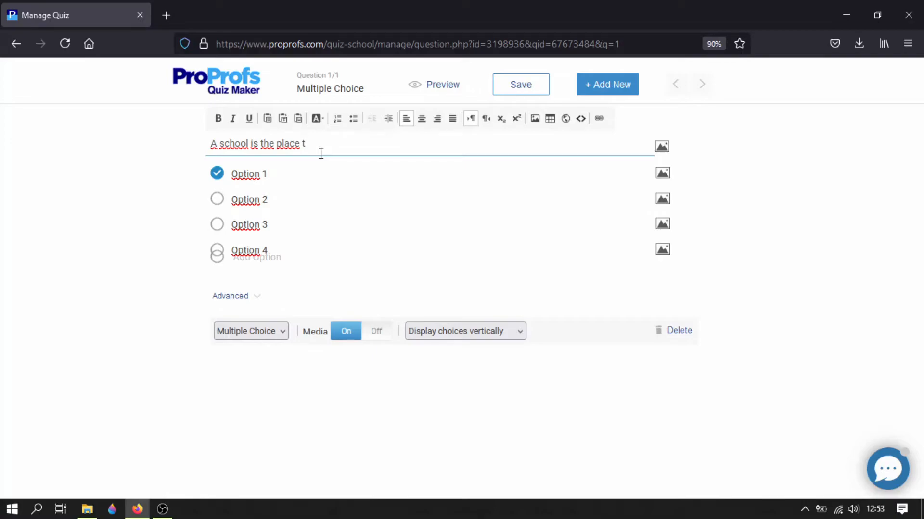
key(BackSpace)
text(where students .... with their teachers.)
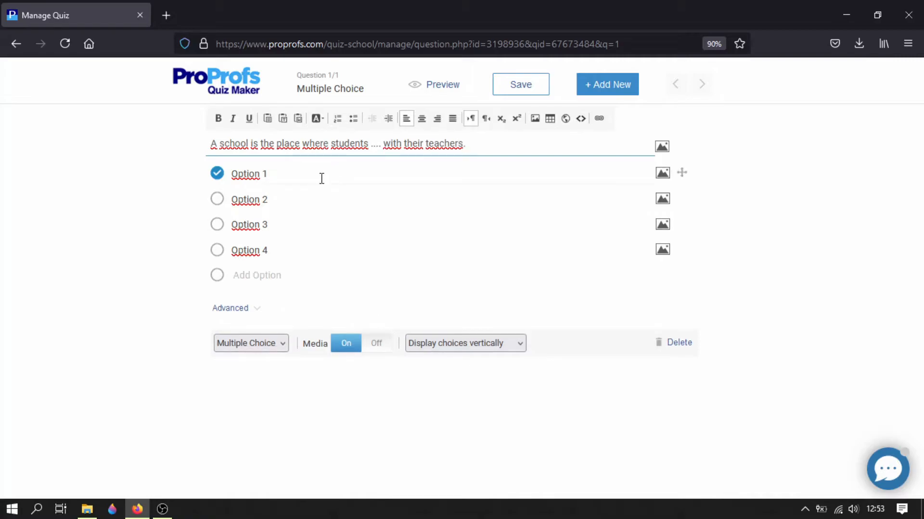
- Fill in the four answer options with Teach, Work, Play and Study
click(321, 179)
text(Teach)
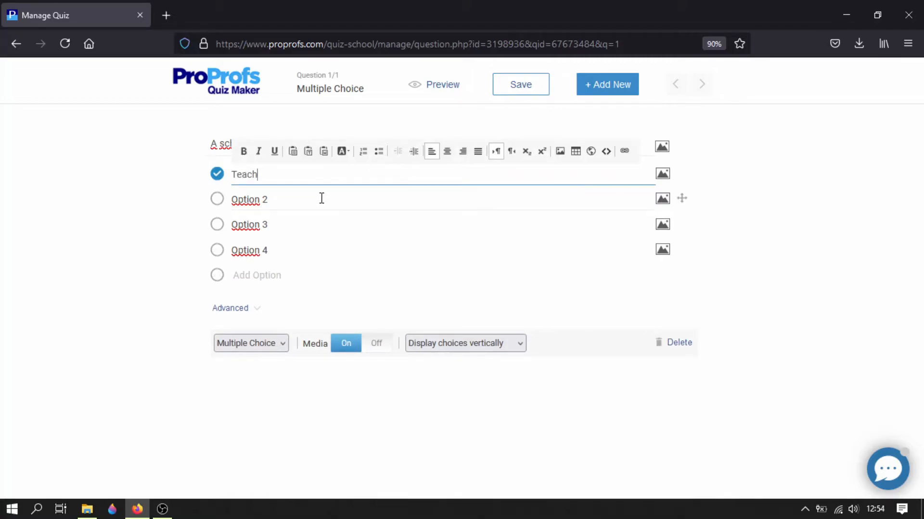
click(321, 198)
text(Work)
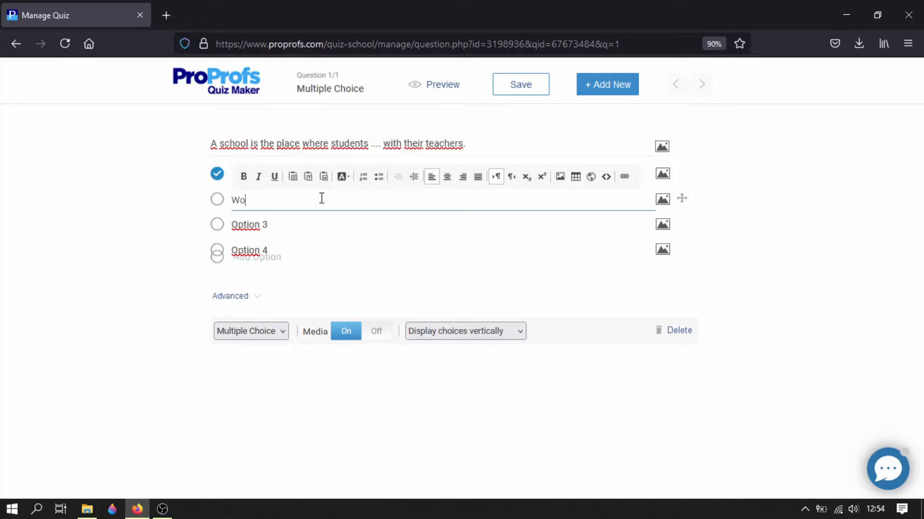
click(304, 224)
text(Play)
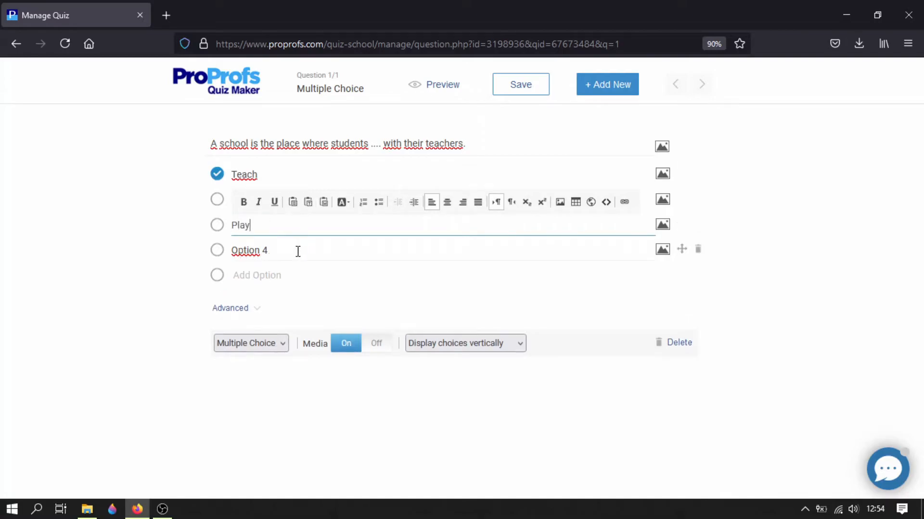
click(298, 251)
text(S)
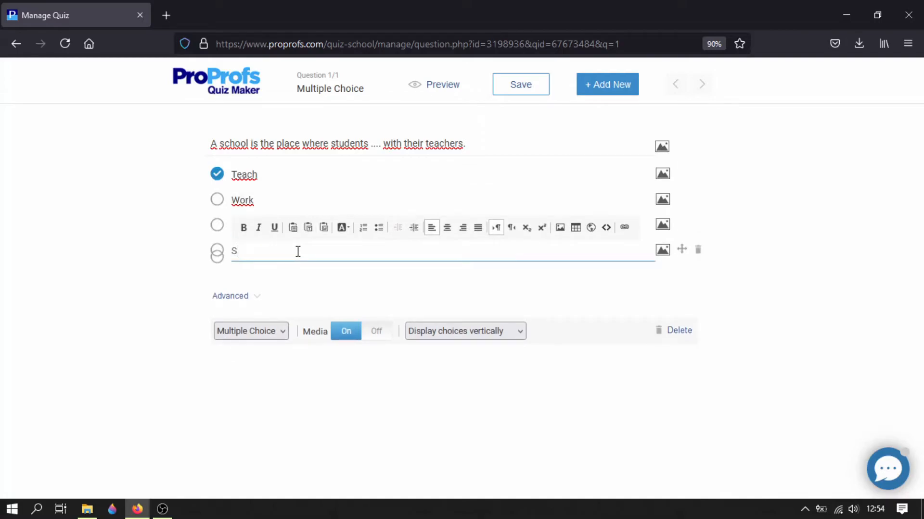
text(tudy)
- Mark Study as the correct answer, and delete Option 5 after adding two extra options below it
key(Return)
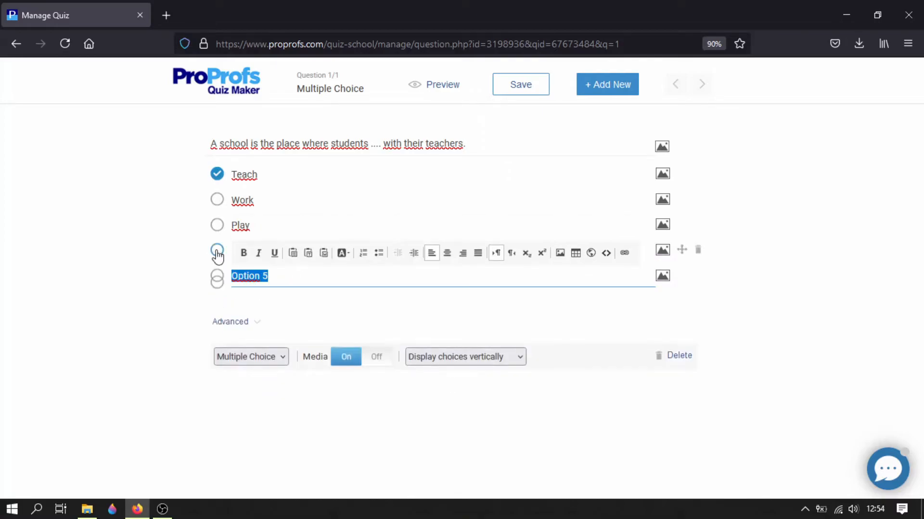
click(217, 251)
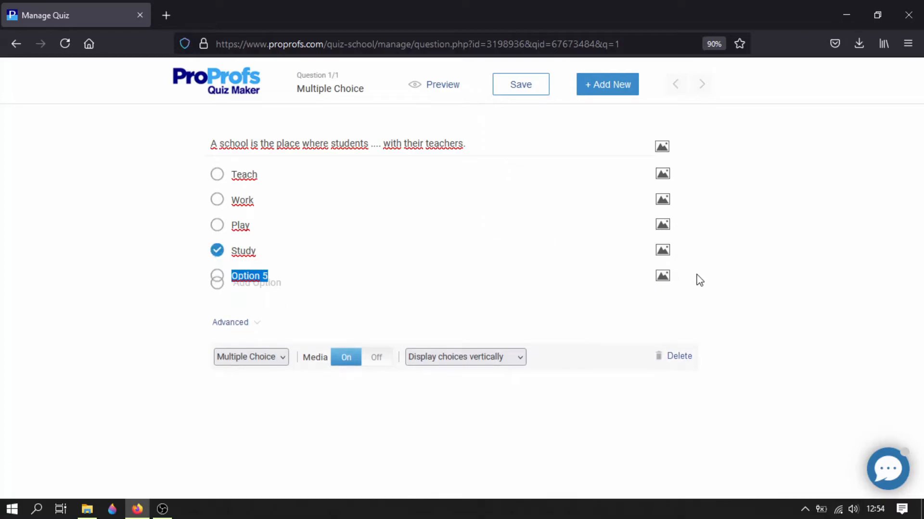
key(Return)
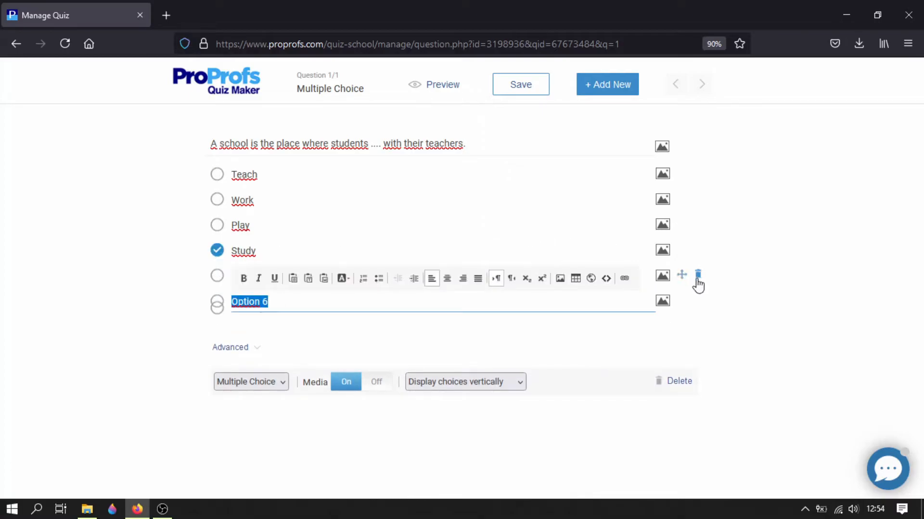
click(697, 278)
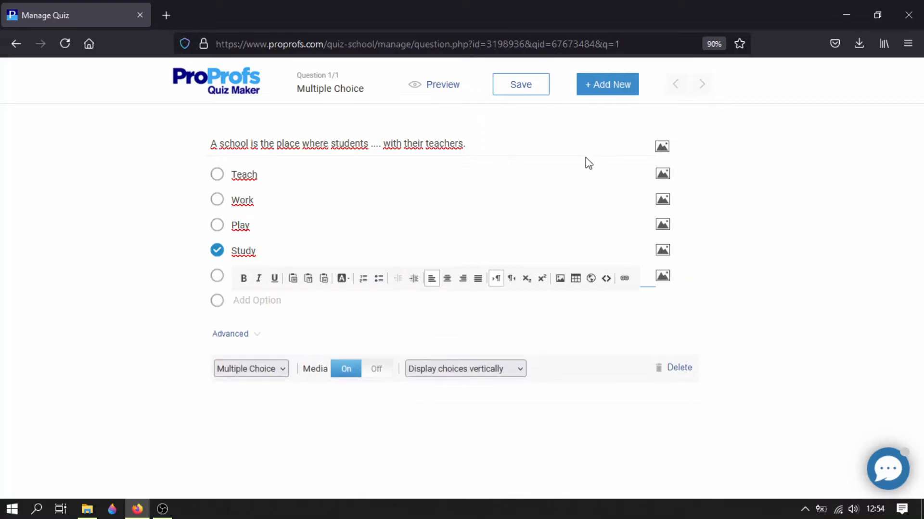
- Add a second multiple choice question reading "Mery is celebrating her birthday. Now Mery feels ...."
click(594, 88)
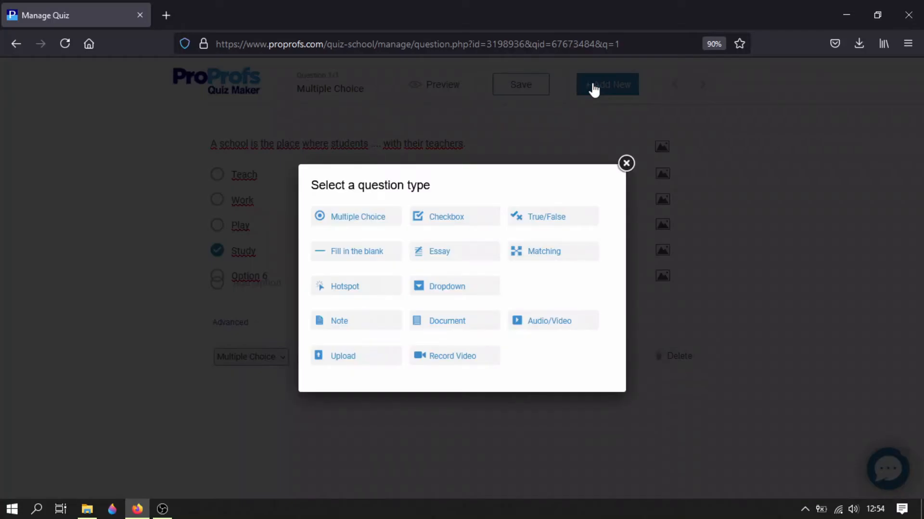
click(366, 224)
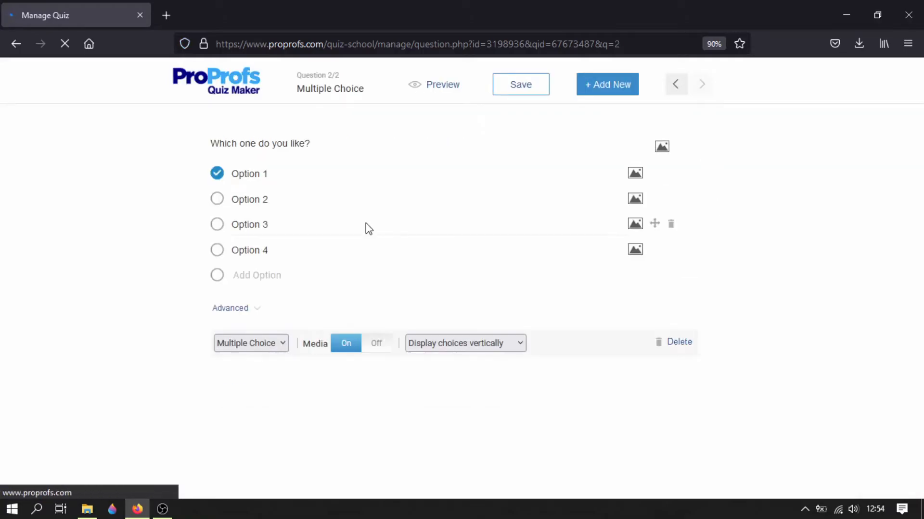
click(351, 142)
text(M)
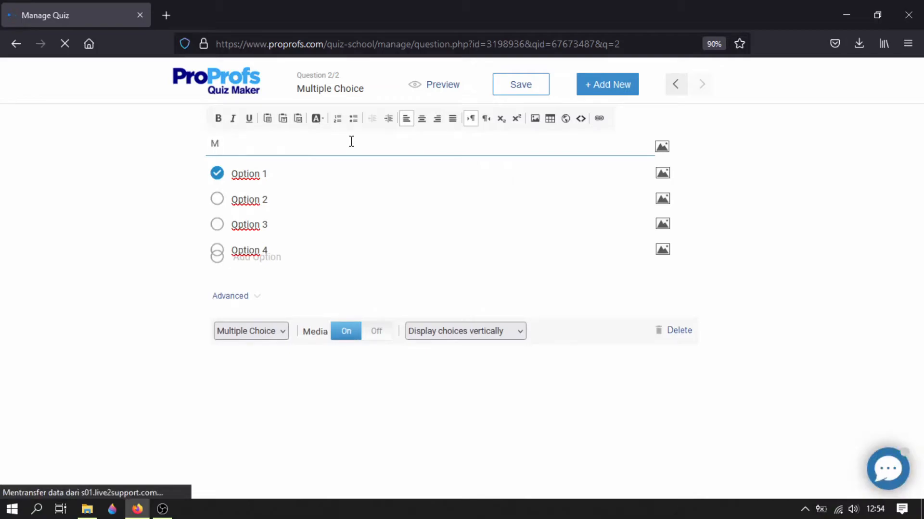
text(ery )
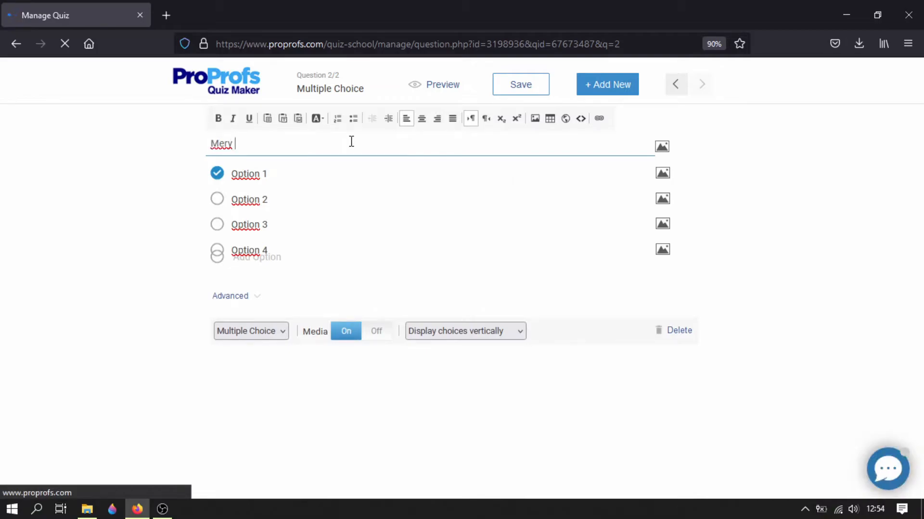
text(is celebfa)
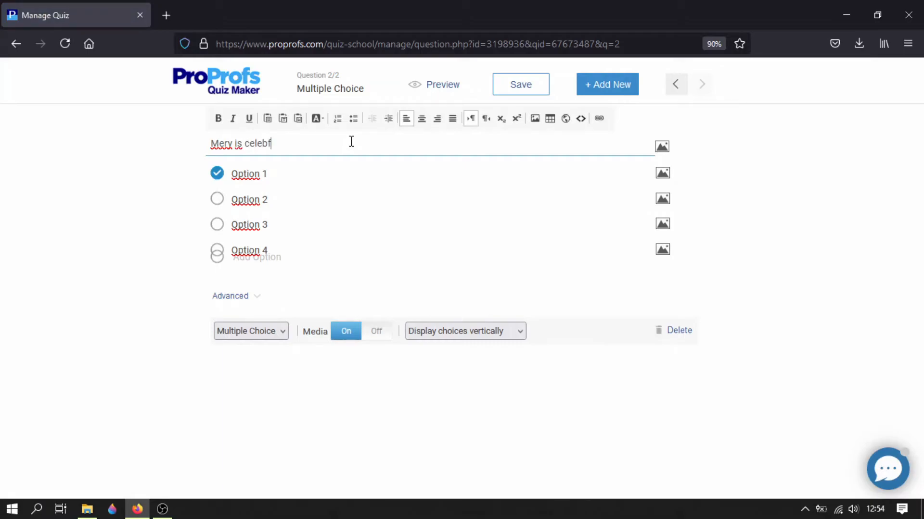
key(BackSpace)
key(BackSpace)
text(rating hr)
key(BackSpace)
text(er birth)
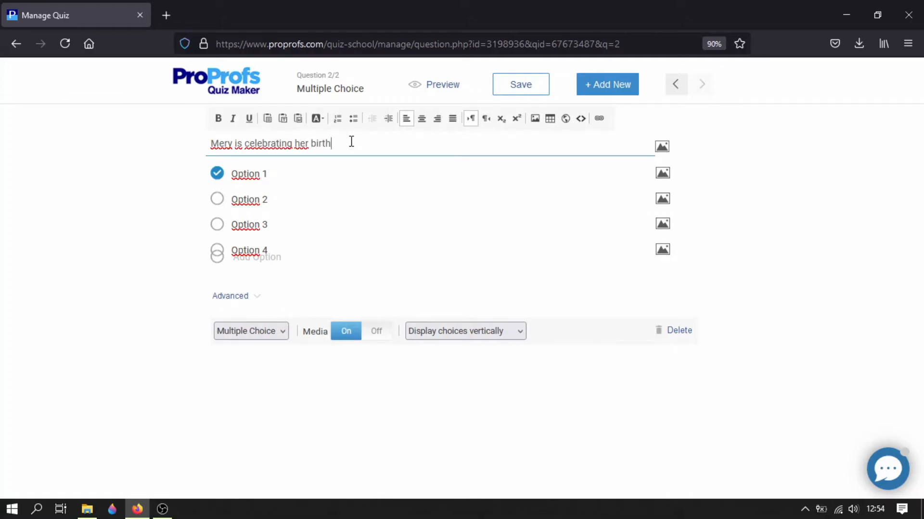
text(day. Now Mery feels ....)
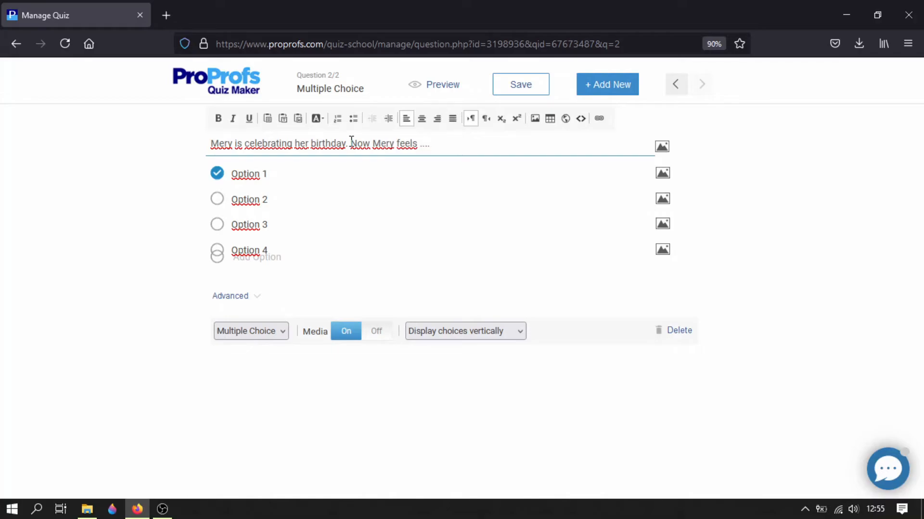
- Fill in the second question's four answer options with Hungry, Happy, Easy and Angry
click(328, 175)
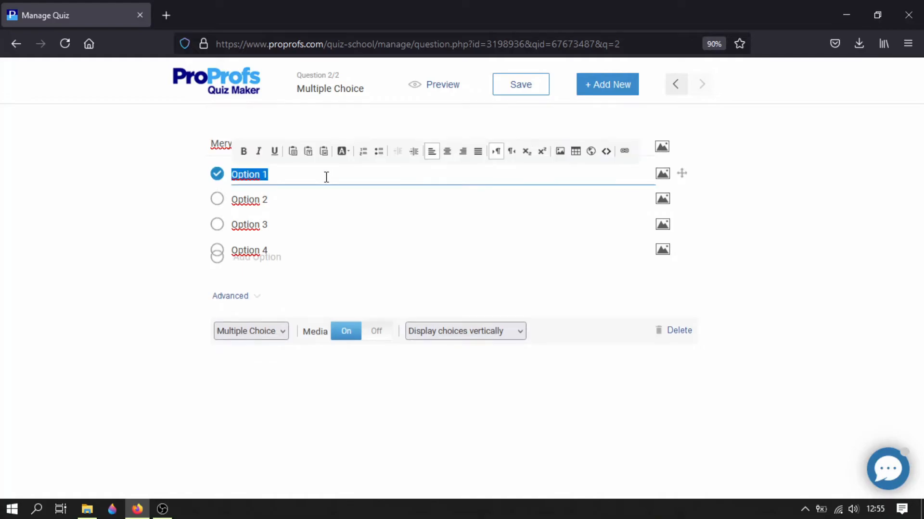
text(Hungry)
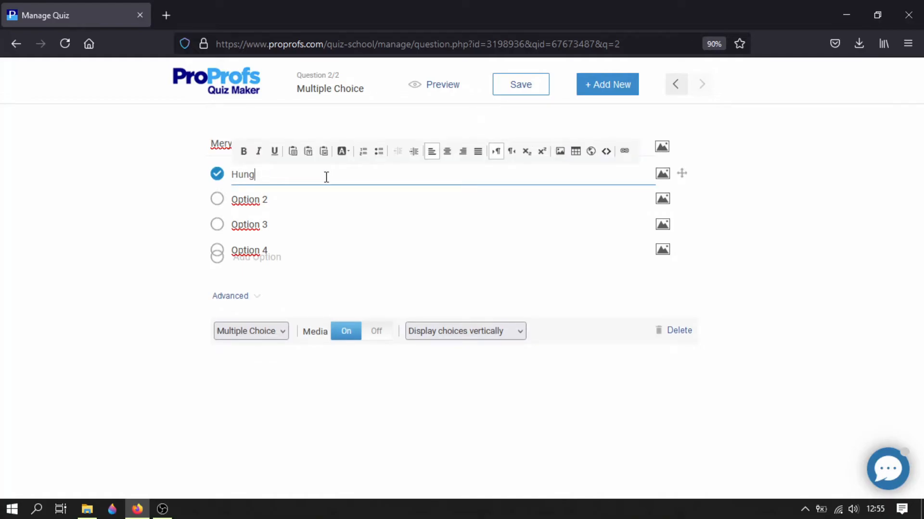
click(324, 198)
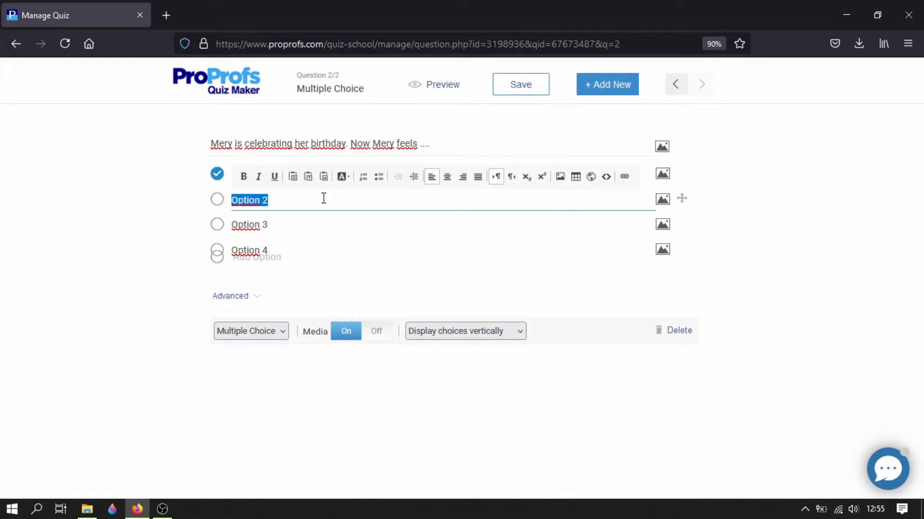
text(Happy)
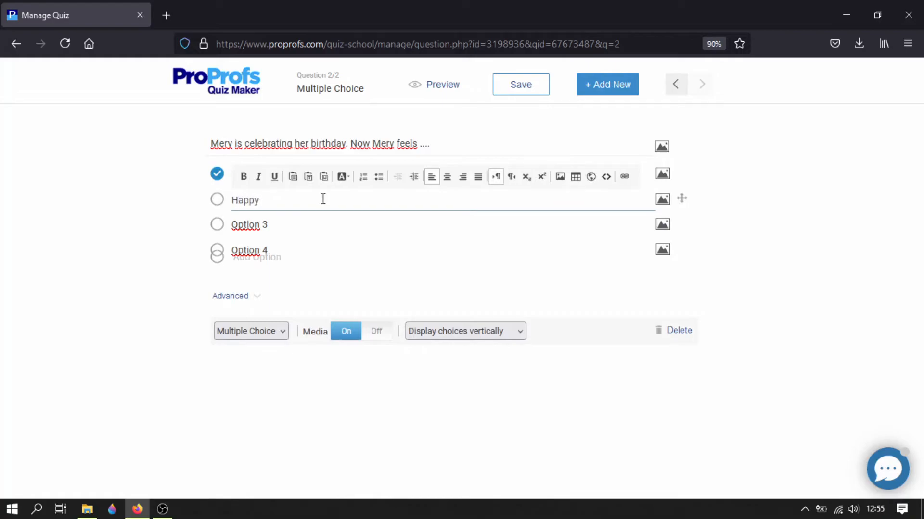
click(317, 226)
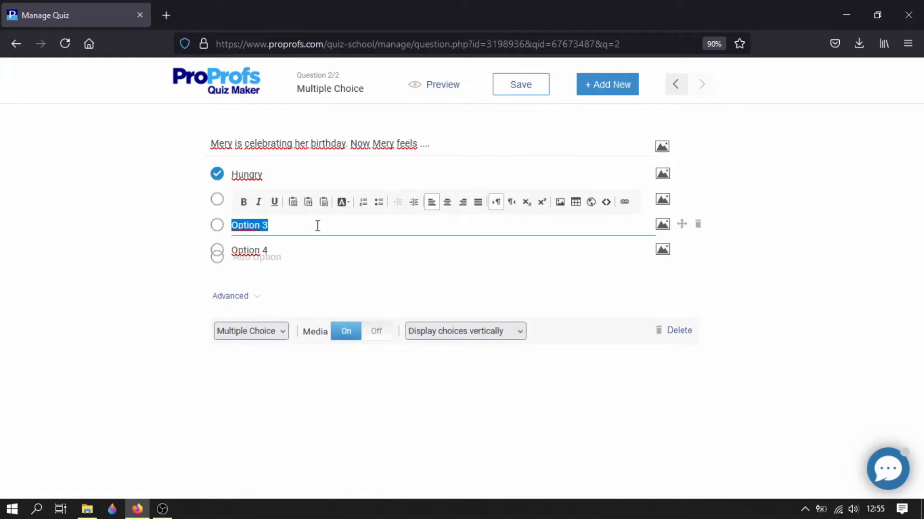
text(Easy)
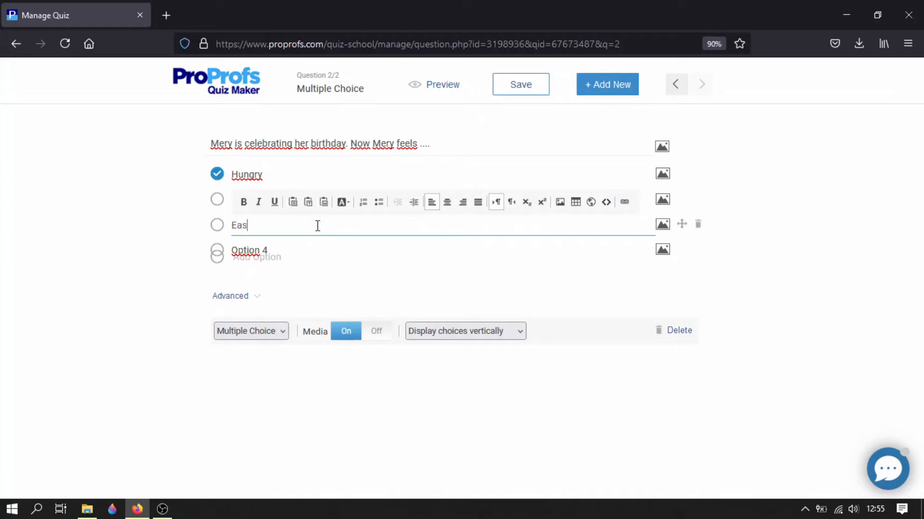
click(311, 245)
text(Angry)
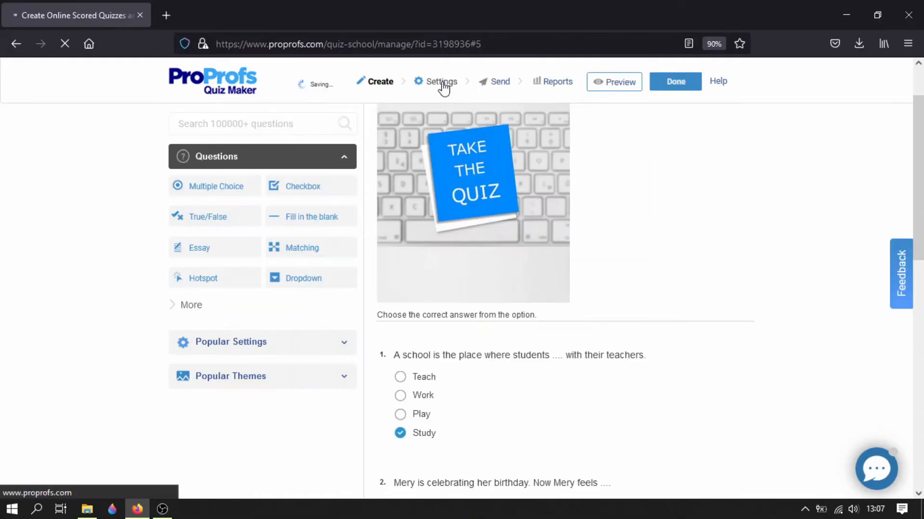
- Open the quiz settings and review the general options for scoring, time, question order, presentation, completion certificate and quiz report
click(441, 83)
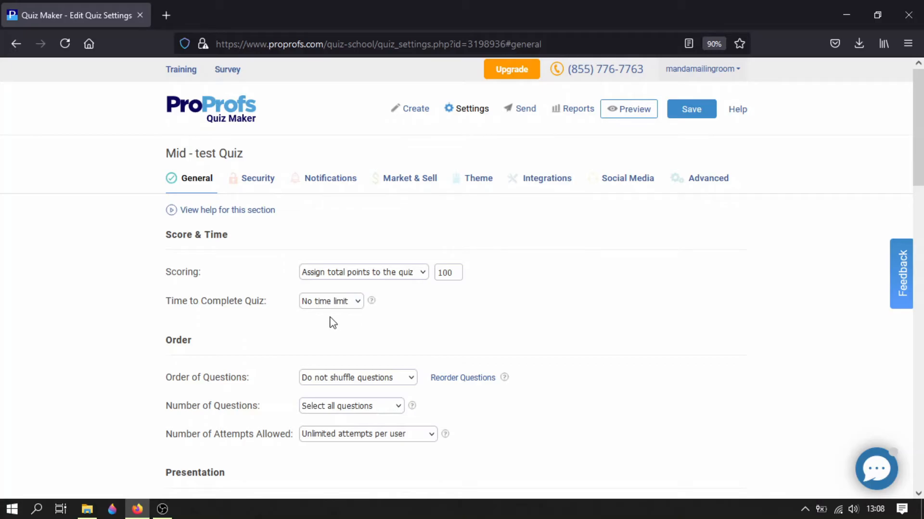
scroll(333, 322, down, 3)
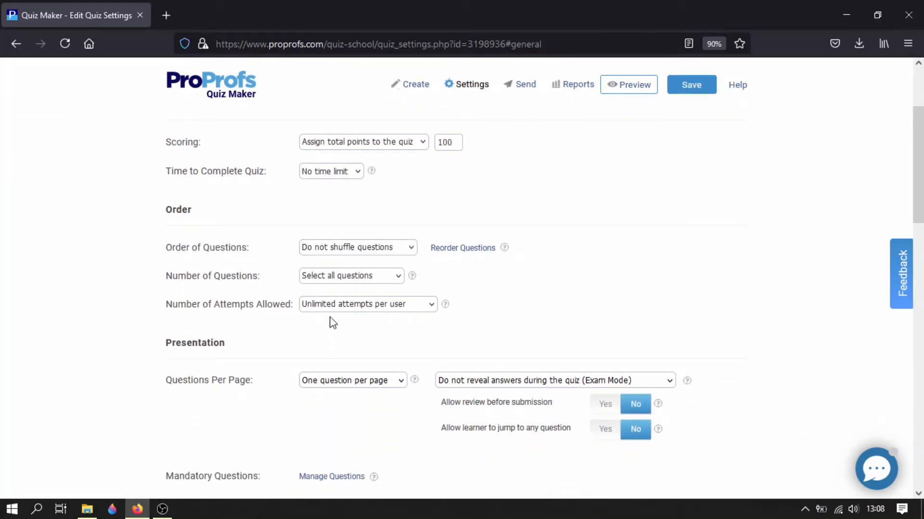
scroll(332, 322, down, 2)
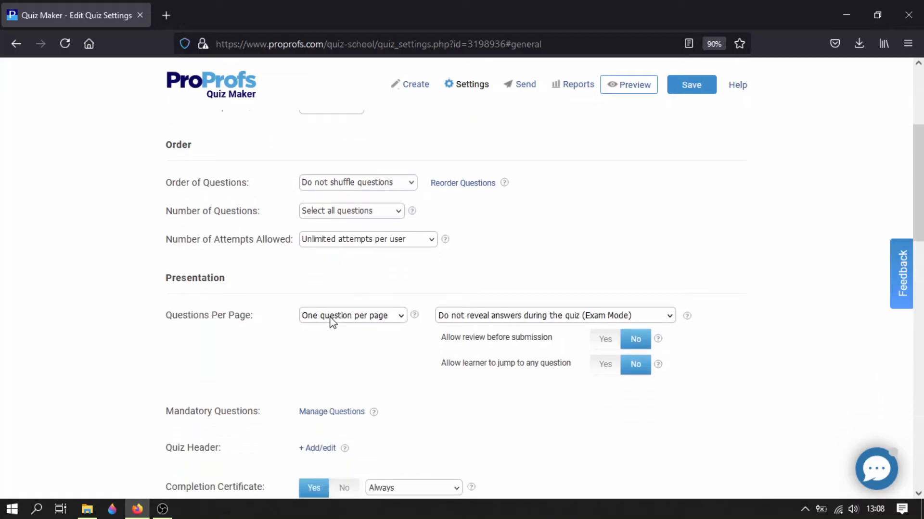
scroll(330, 319, down, 3)
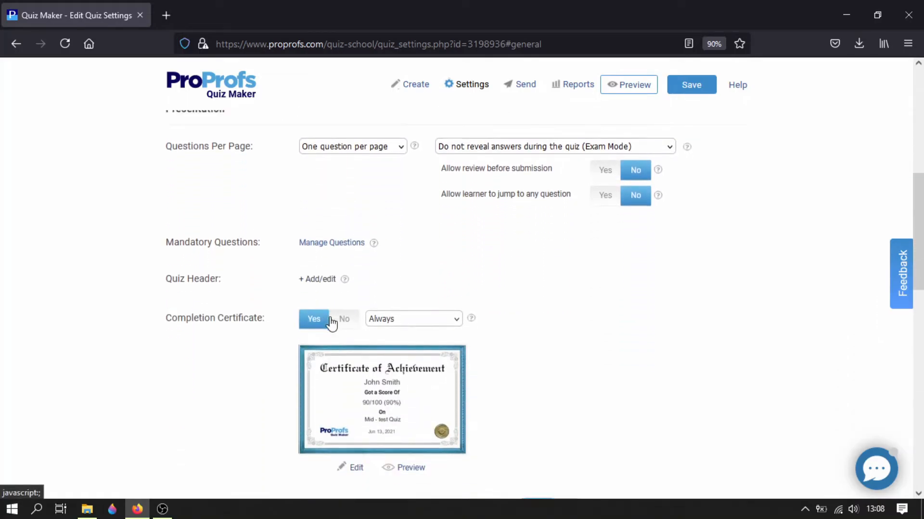
scroll(380, 303, down, 4)
scroll(353, 297, up, 3)
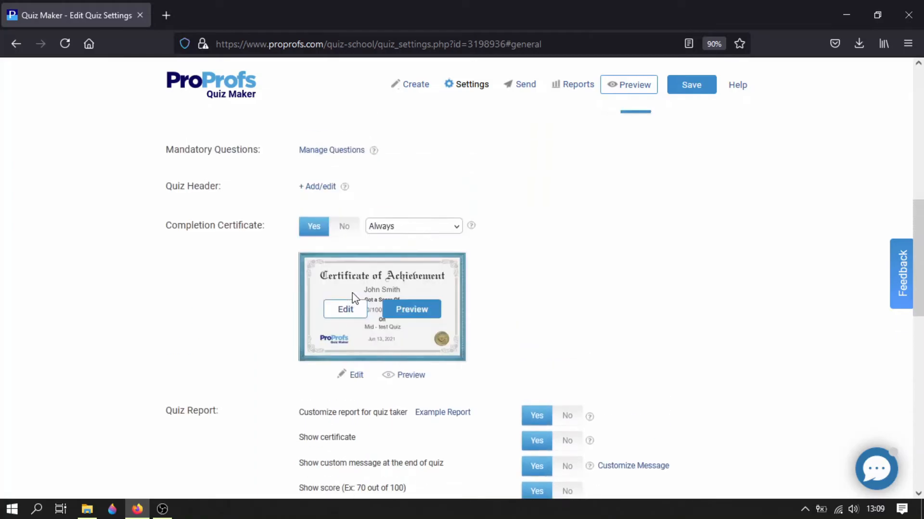
scroll(355, 298, up, 10)
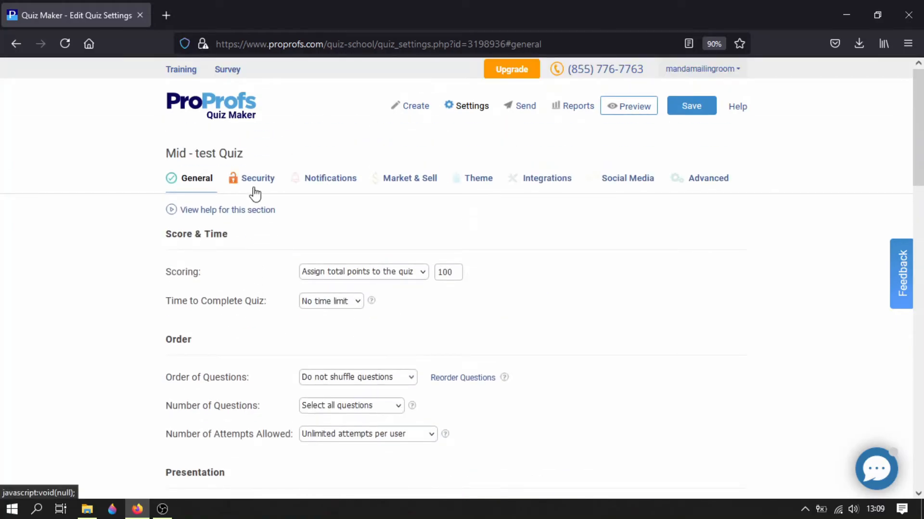
- Review the quiz's security settings, covering access, browser security and the lead capture fields
click(255, 190)
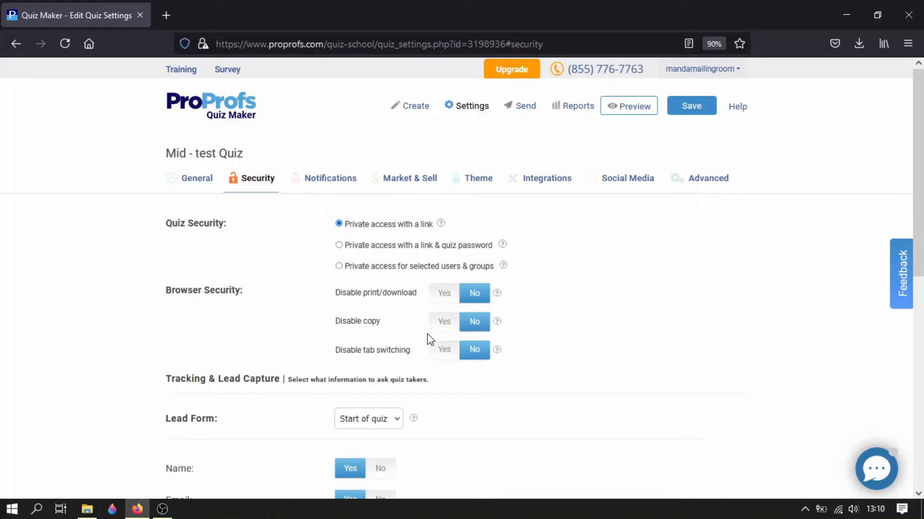
scroll(429, 337, down, 4)
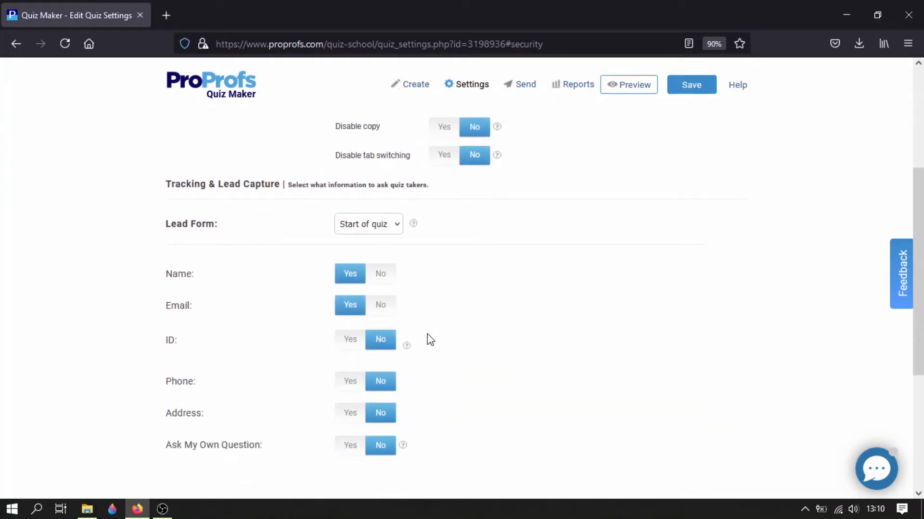
scroll(429, 340, down, 2)
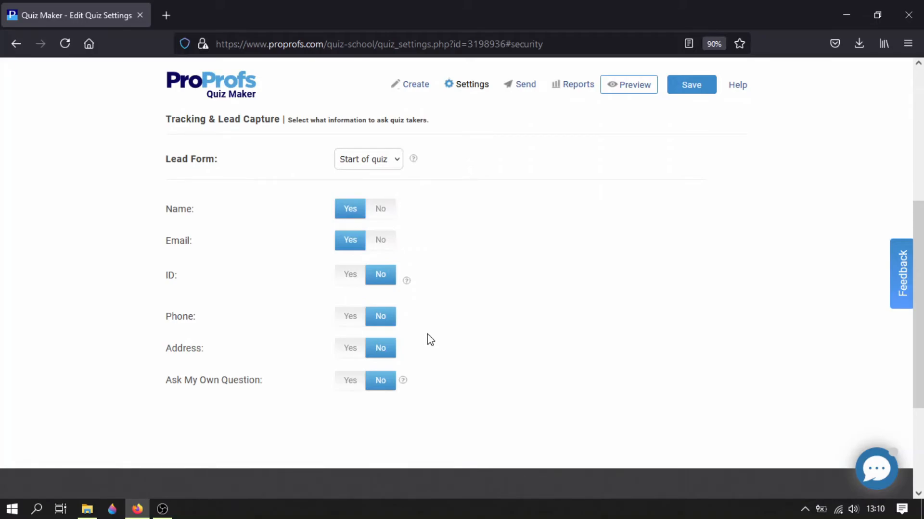
scroll(416, 349, up, 5)
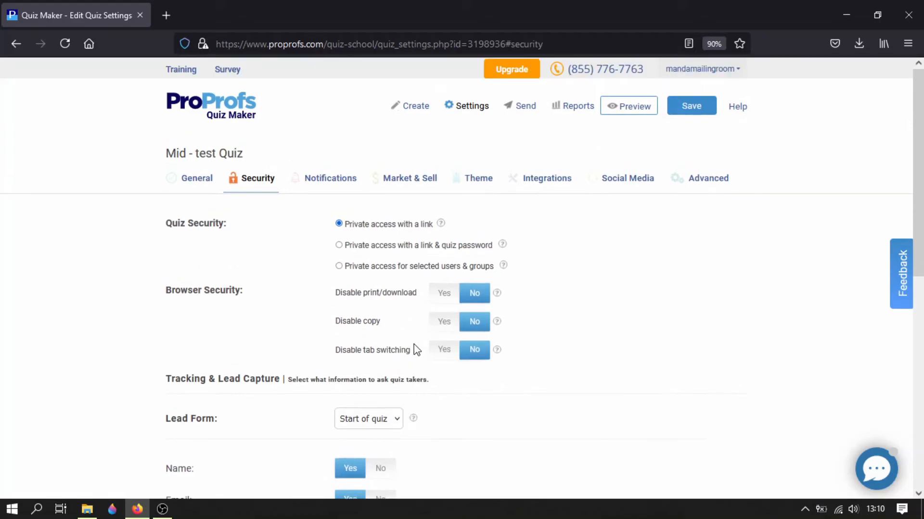
- Look through the theme library and the quiz preview in the theme settings
click(457, 185)
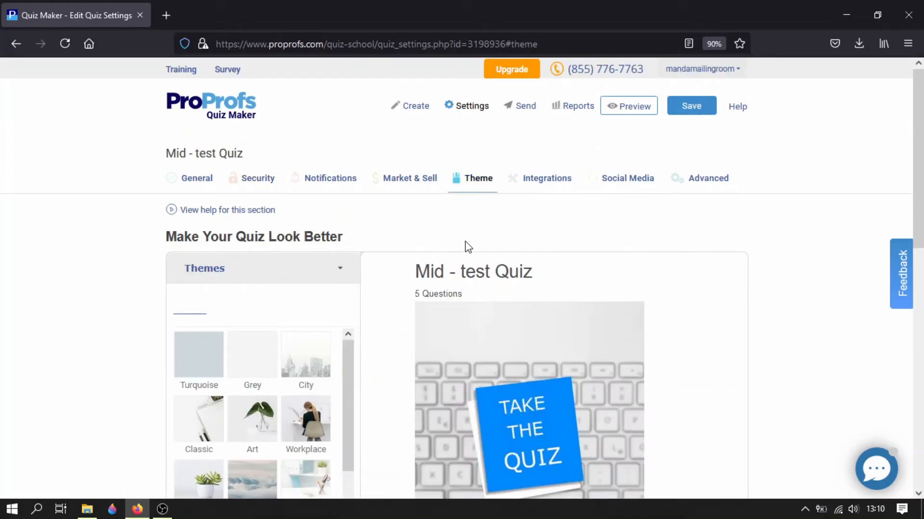
scroll(495, 299, down, 3)
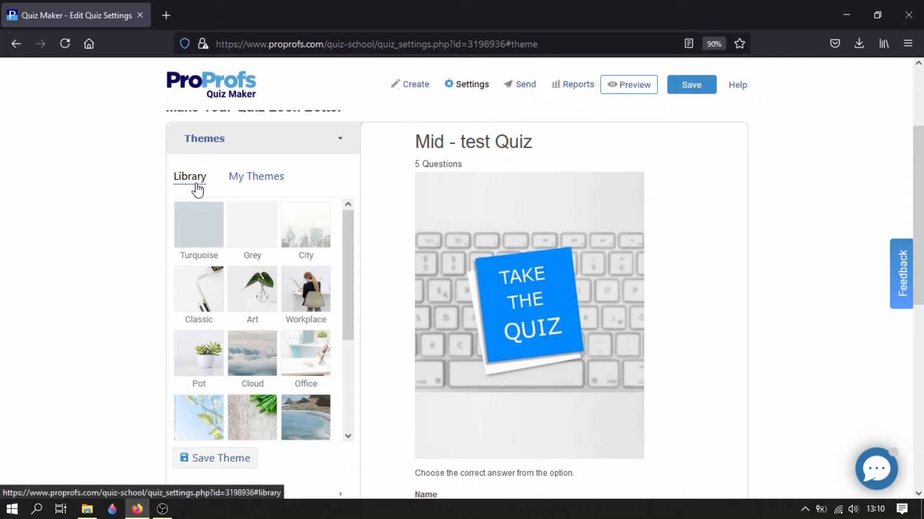
scroll(323, 278, down, 3)
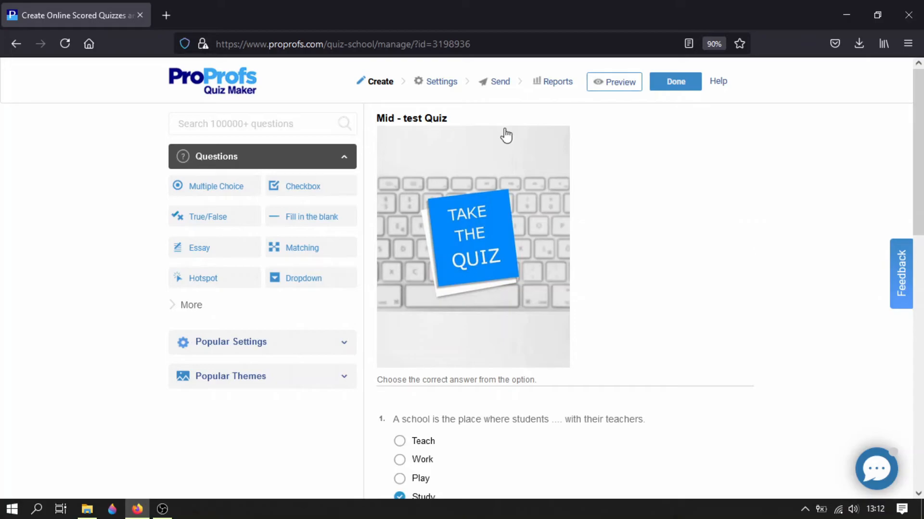
- Open the quiz's sending options, look at the print and embed choices, and close them
click(493, 86)
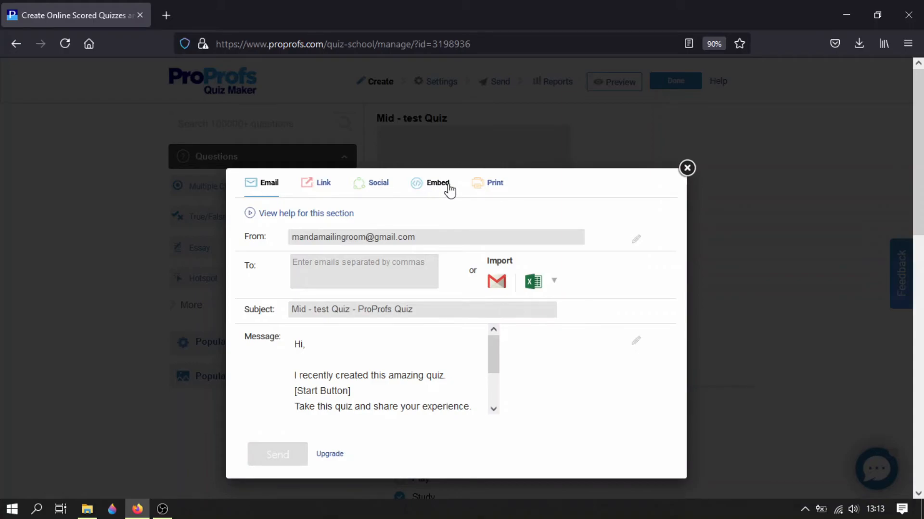
click(493, 192)
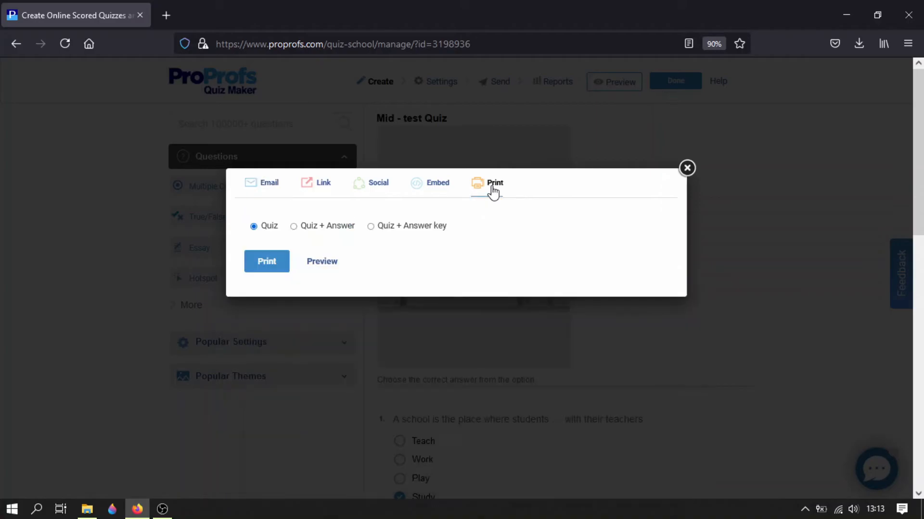
click(434, 190)
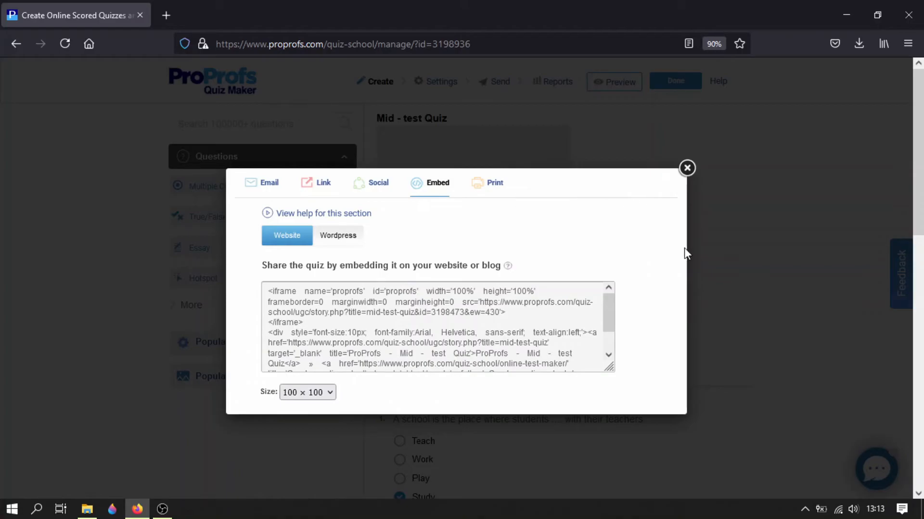
scroll(684, 249, down, 5)
click(687, 168)
scroll(693, 177, up, 6)
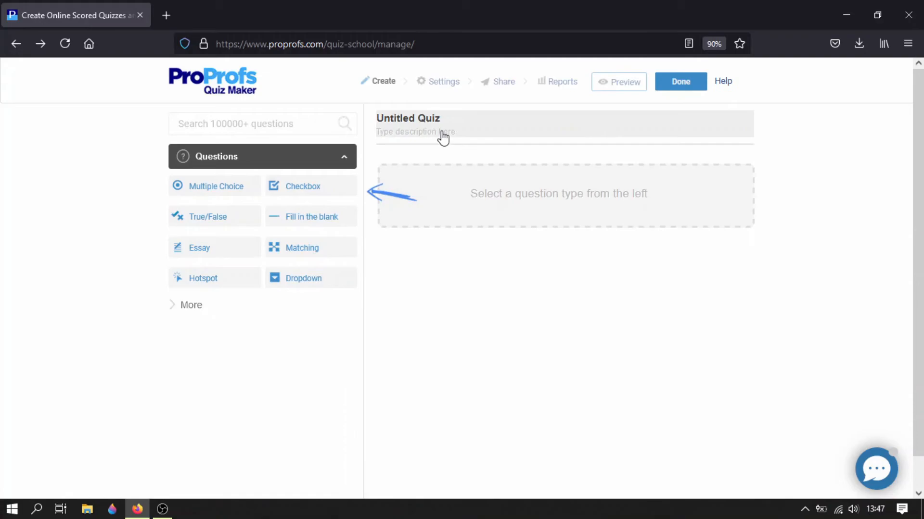
- Title the untitled quiz "Mid - test Quiz" and save its details
click(439, 136)
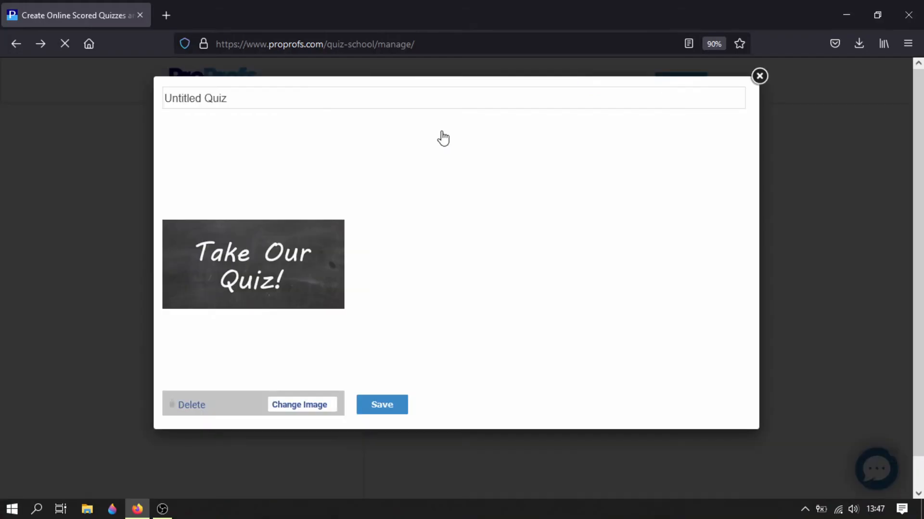
click(321, 100)
text(Mid)
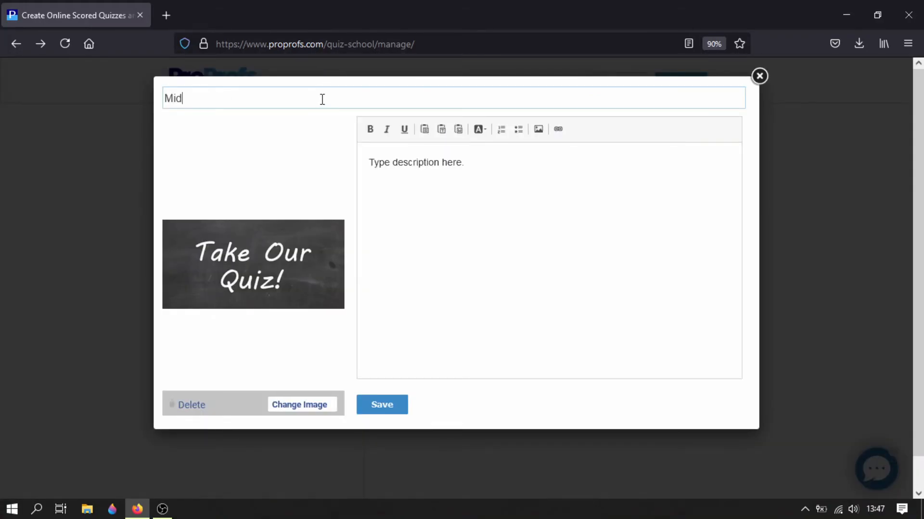
text( - T)
text(ted)
key(BackSpace)
text(st Quiz)
click(391, 409)
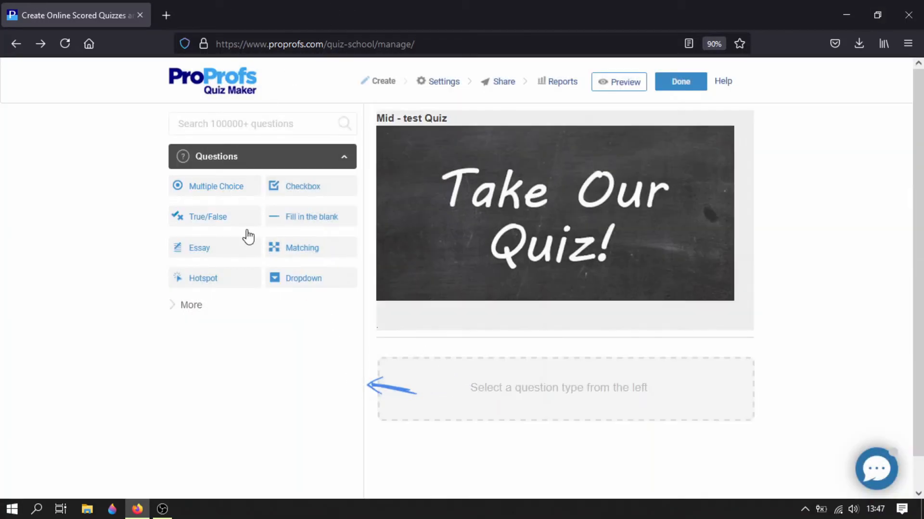
- Add a True/False question reading "If the weather is chilly, you need a warm jacket." with True as the correct answer, and save it
click(194, 217)
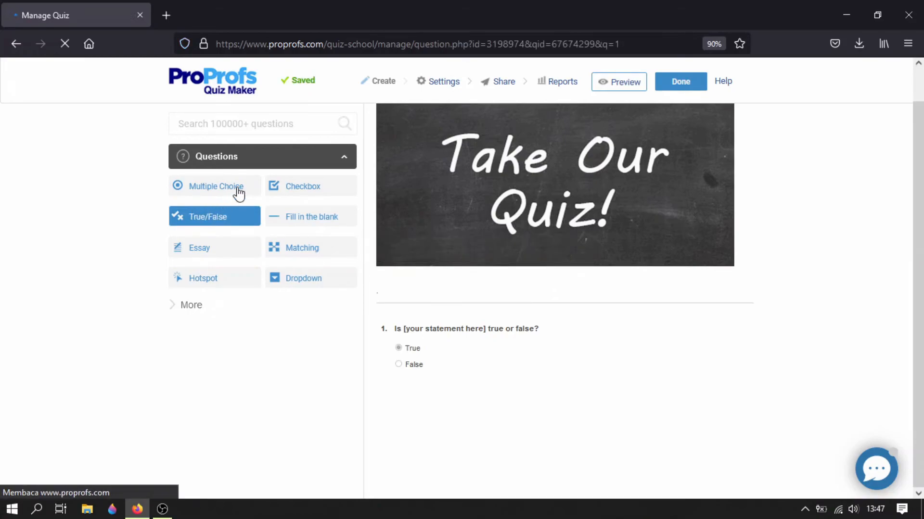
click(395, 145)
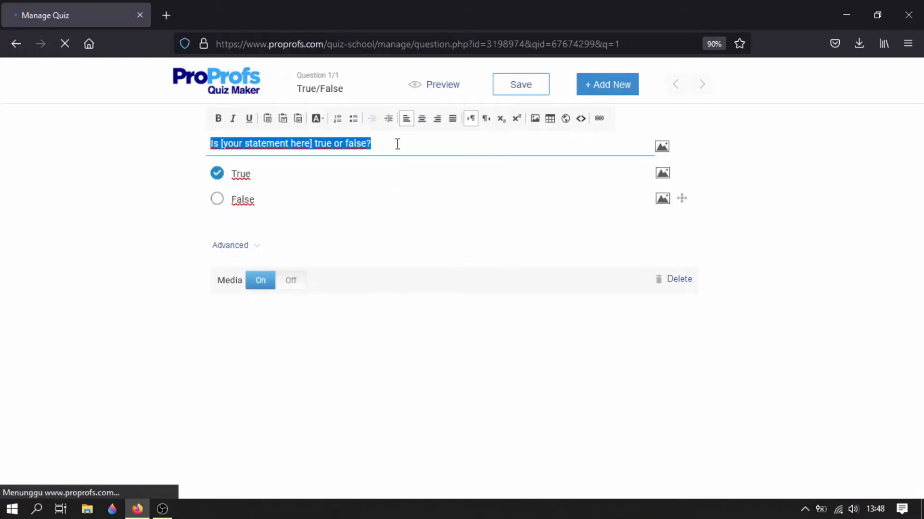
text(If)
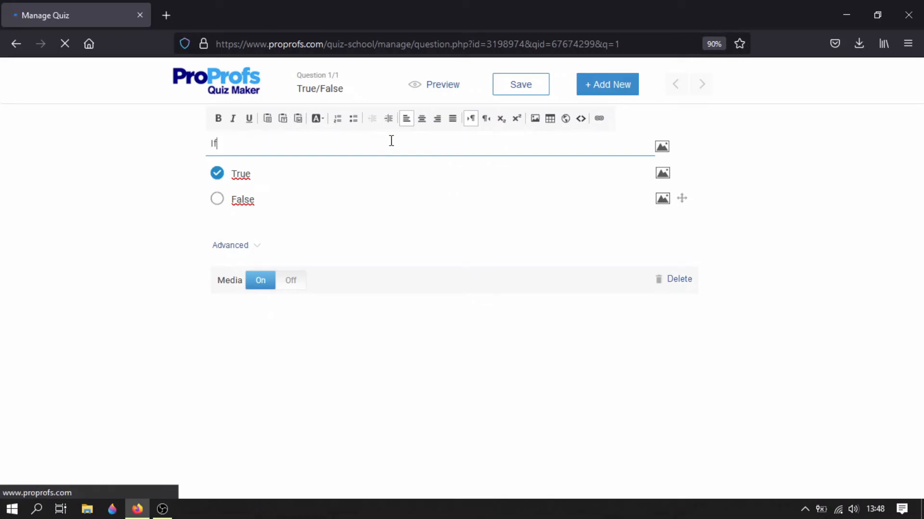
text( the)
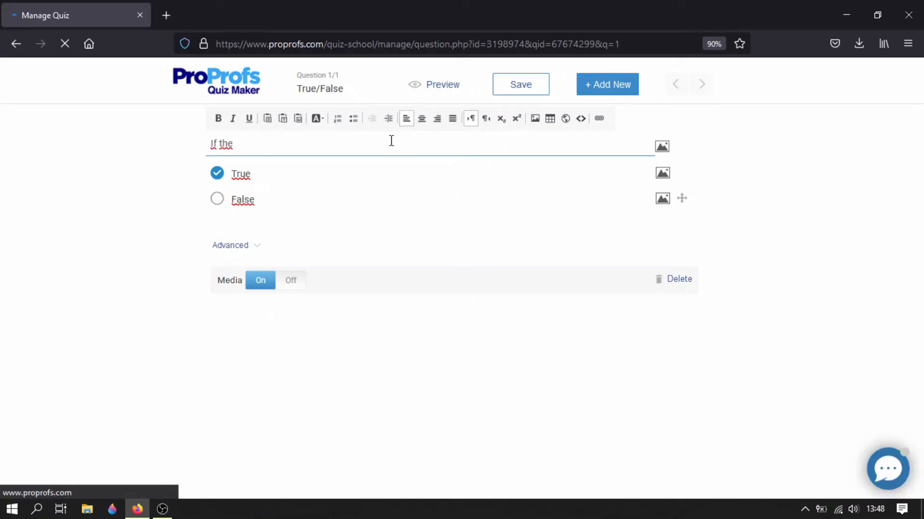
text( weather is chilly)
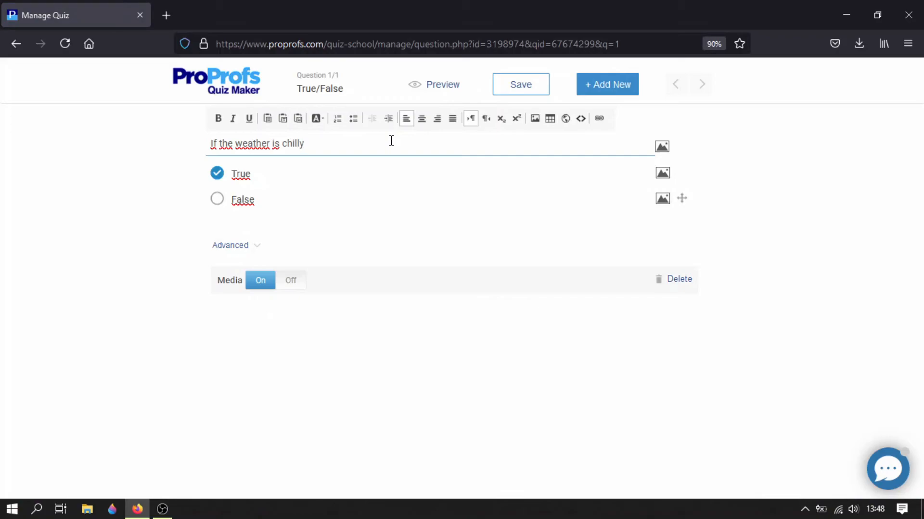
text(, you need a warm jacket.)
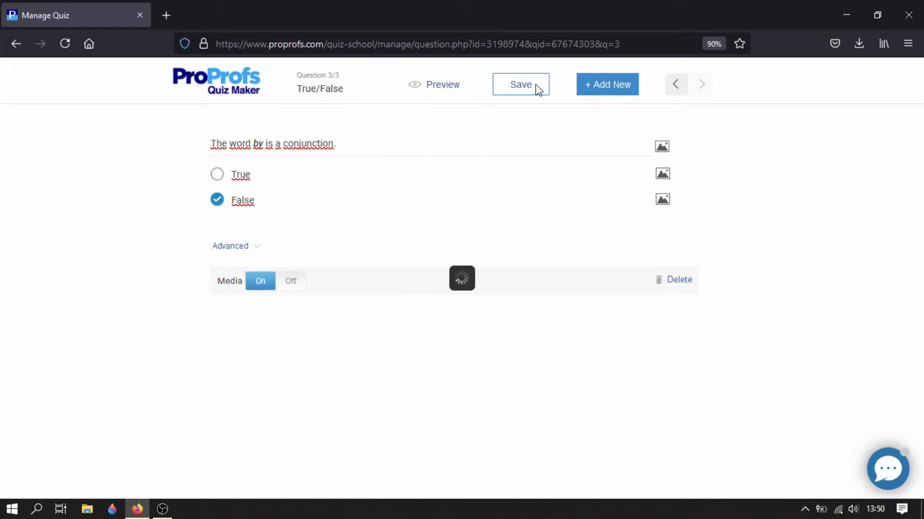
click(536, 86)
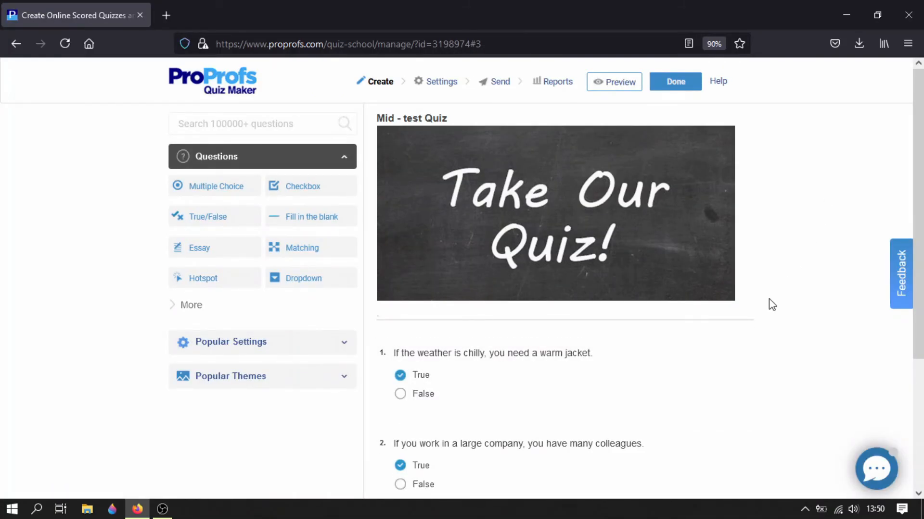
- Look over the quiz's True/False questions and open its preview as a quiz taker
mouse_move(706, 390)
scroll(706, 390, down, 4)
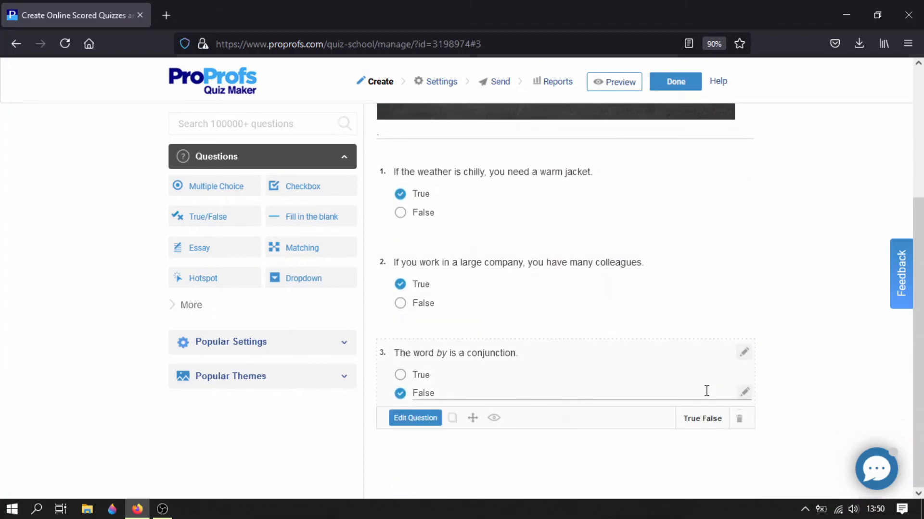
scroll(709, 390, up, 4)
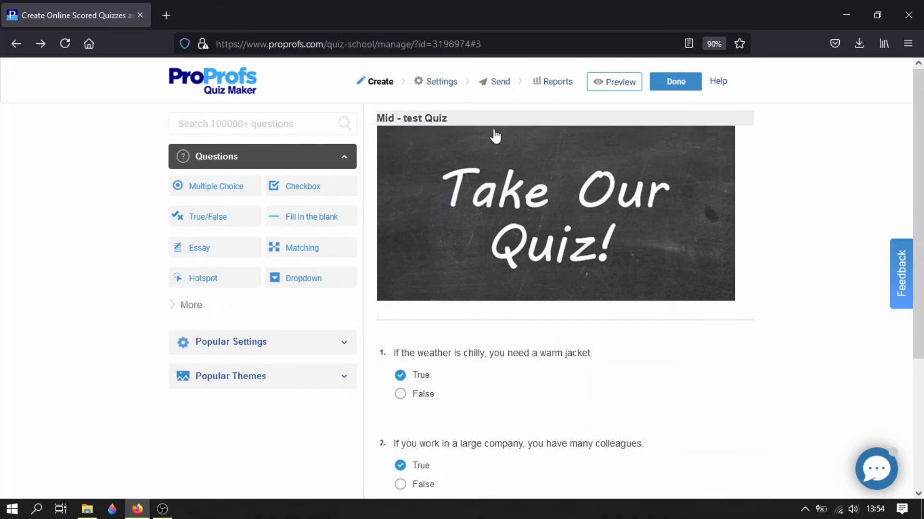
click(609, 87)
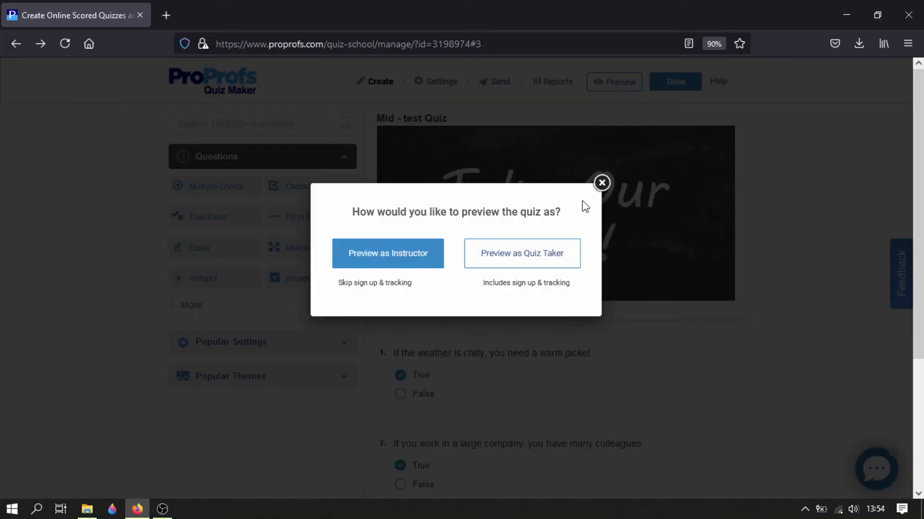
click(554, 255)
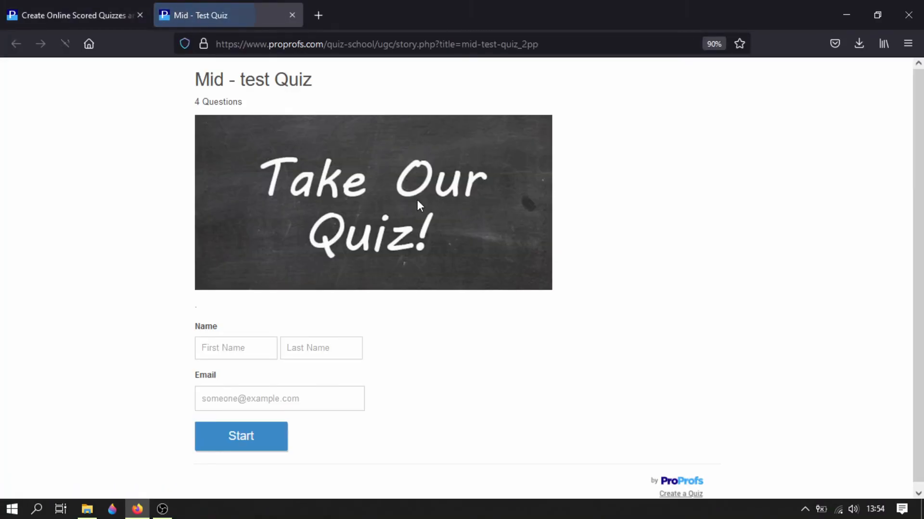
- Enter the quiz taker's first name, last name and e-mail address, and start the quiz
click(233, 349)
text(j)
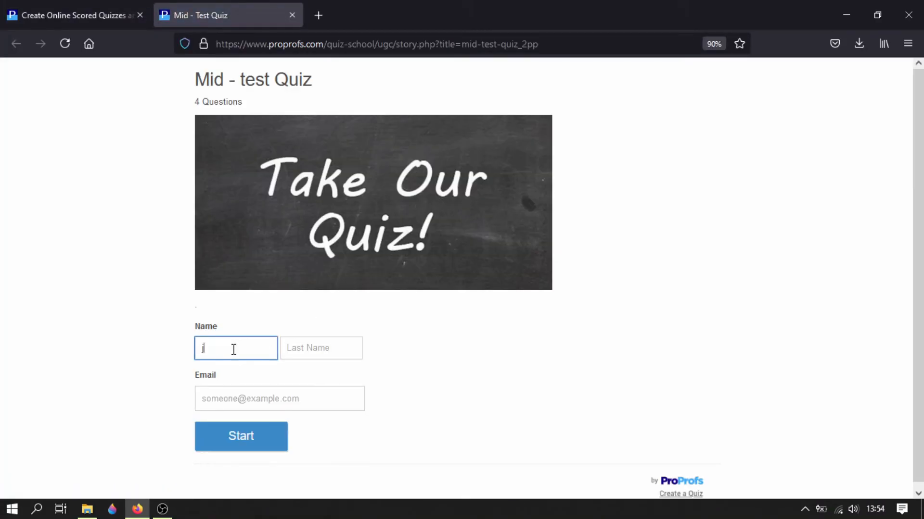
click(238, 368)
click(302, 358)
text(d)
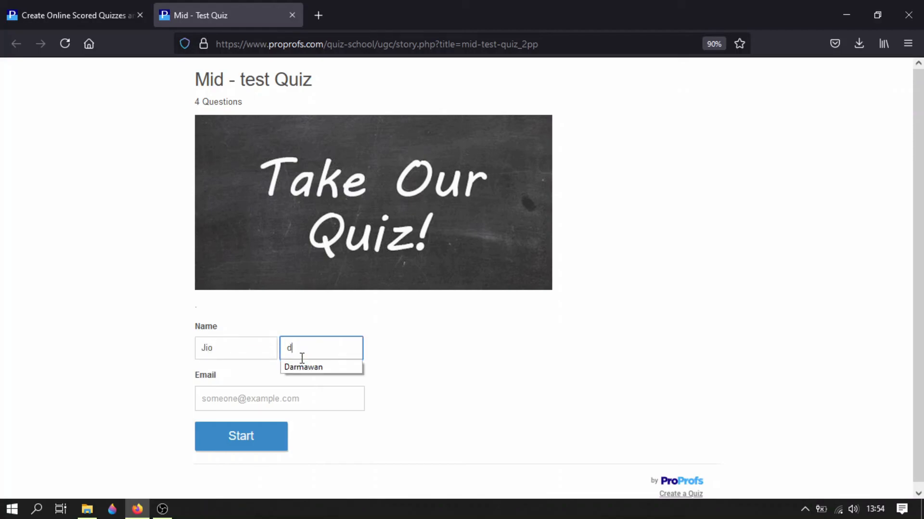
click(307, 369)
click(300, 398)
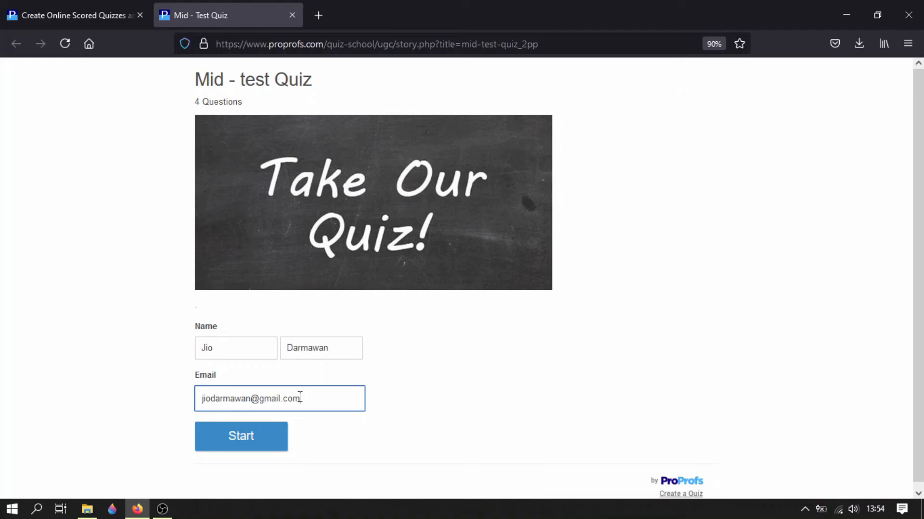
click(264, 455)
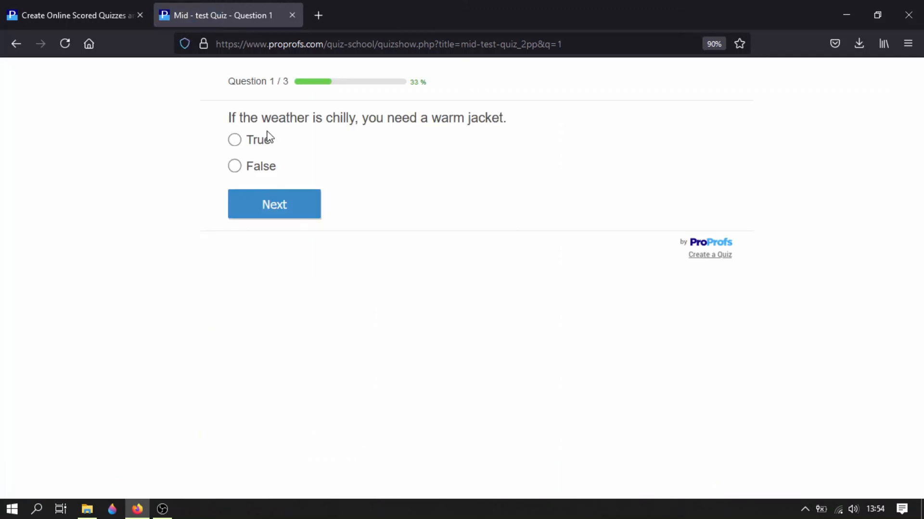
- Answer True to the jacket and colleagues questions and False to the conjunction question, and finish the quiz
click(268, 137)
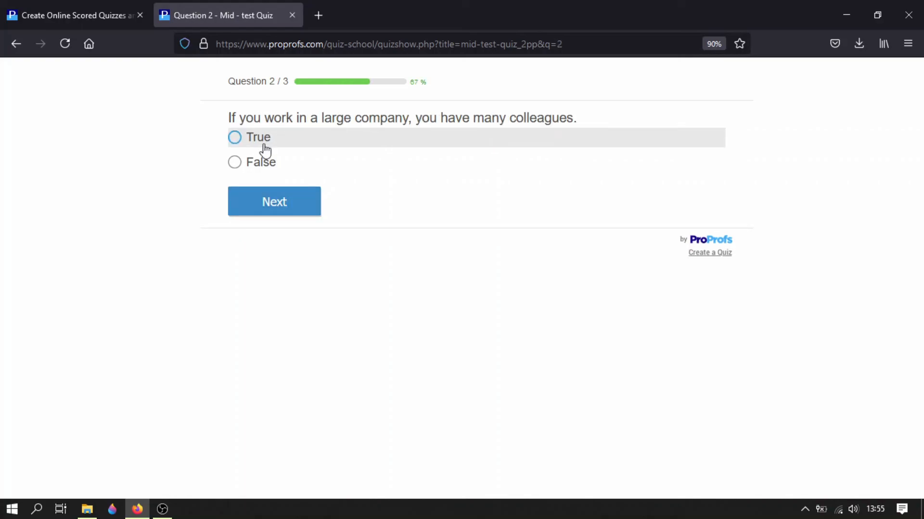
click(318, 143)
click(293, 199)
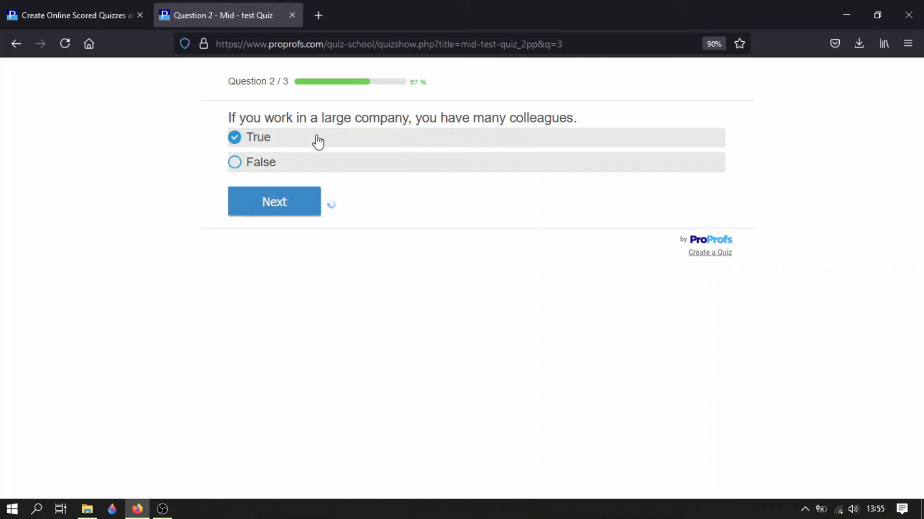
click(288, 165)
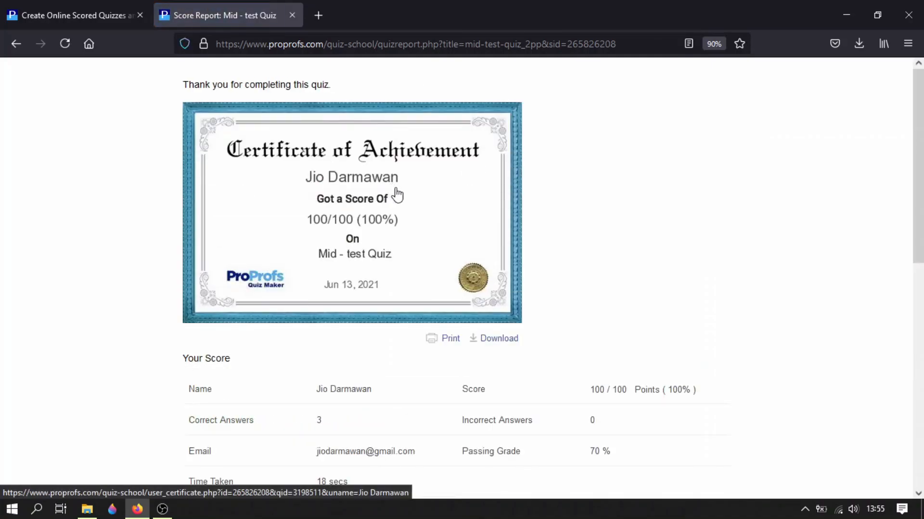
- Review the score report, covering the score details, the result and the answer to each question
scroll(540, 262, down, 1)
scroll(539, 262, down, 2)
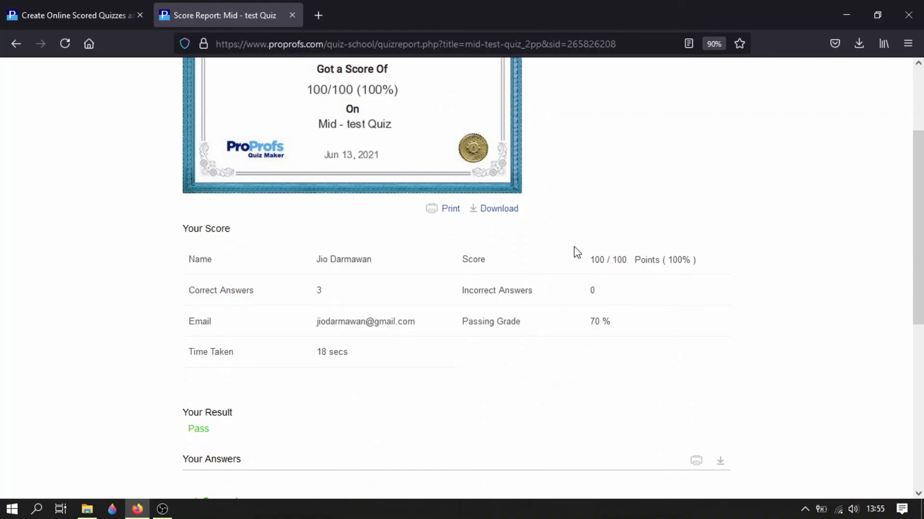
scroll(611, 339, down, 4)
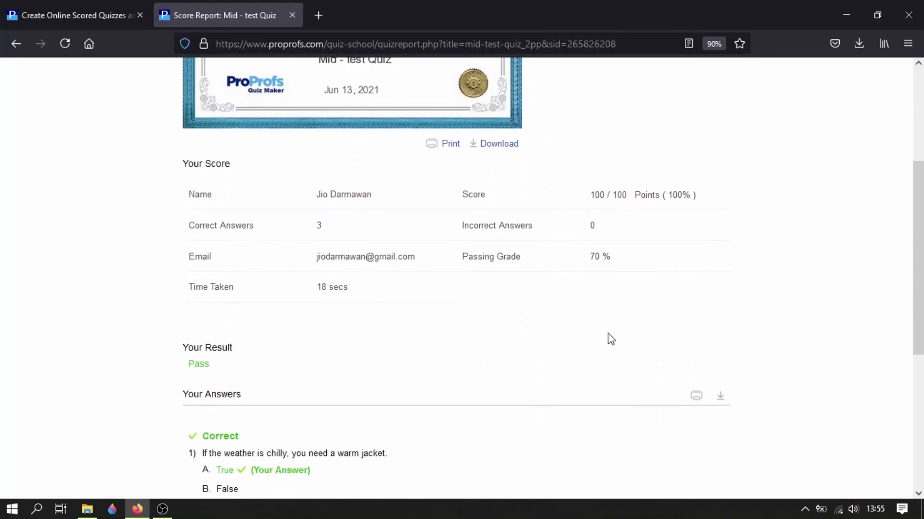
scroll(578, 332, down, 2)
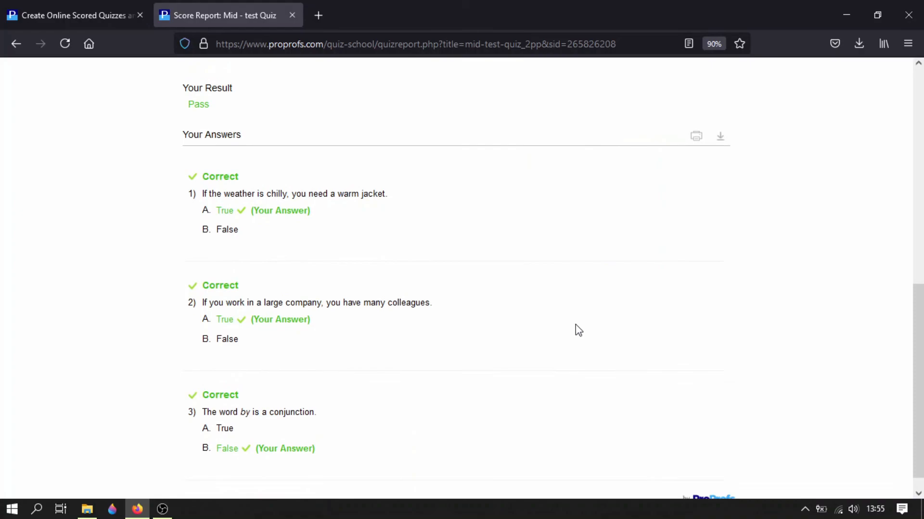